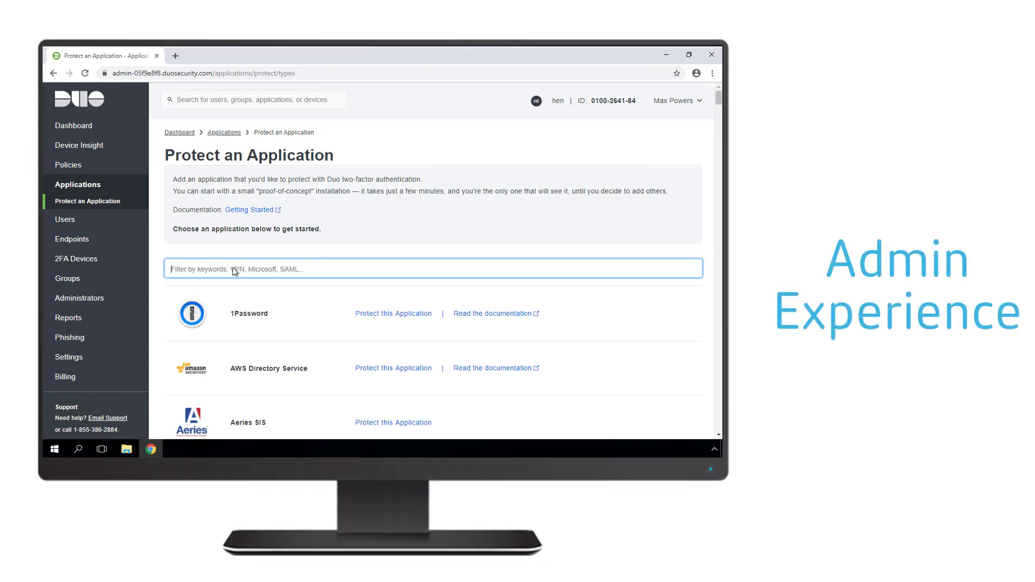
Step: Filter the Duo applications list by 'cit' and protect Citrix NetScaler
click(235, 271)
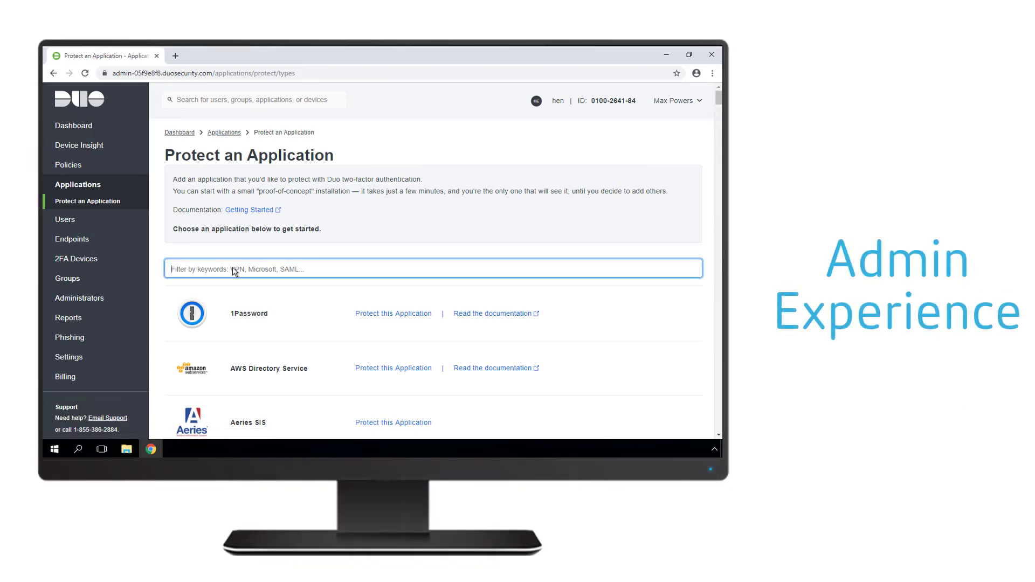
text(citrix)
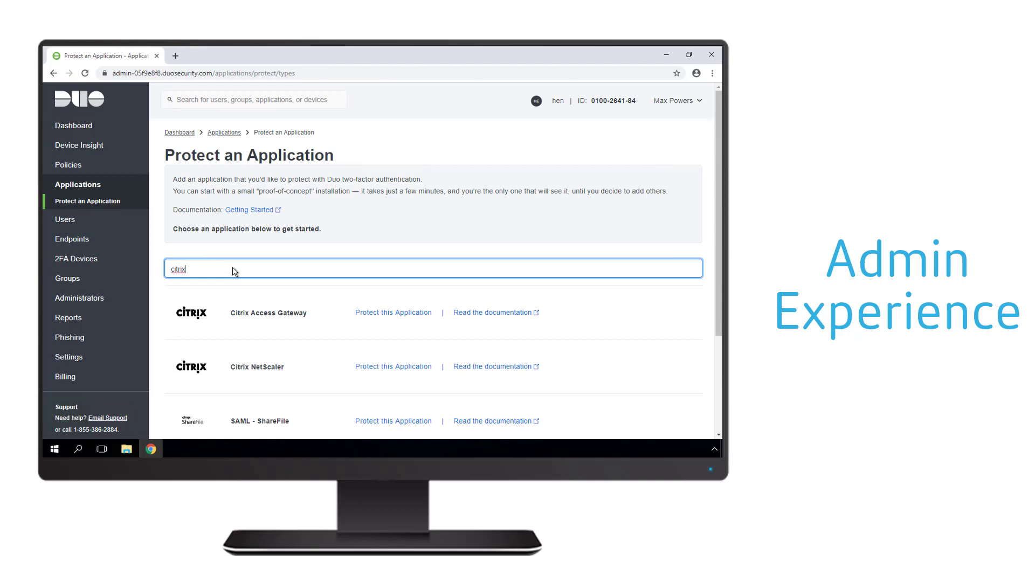
click(380, 369)
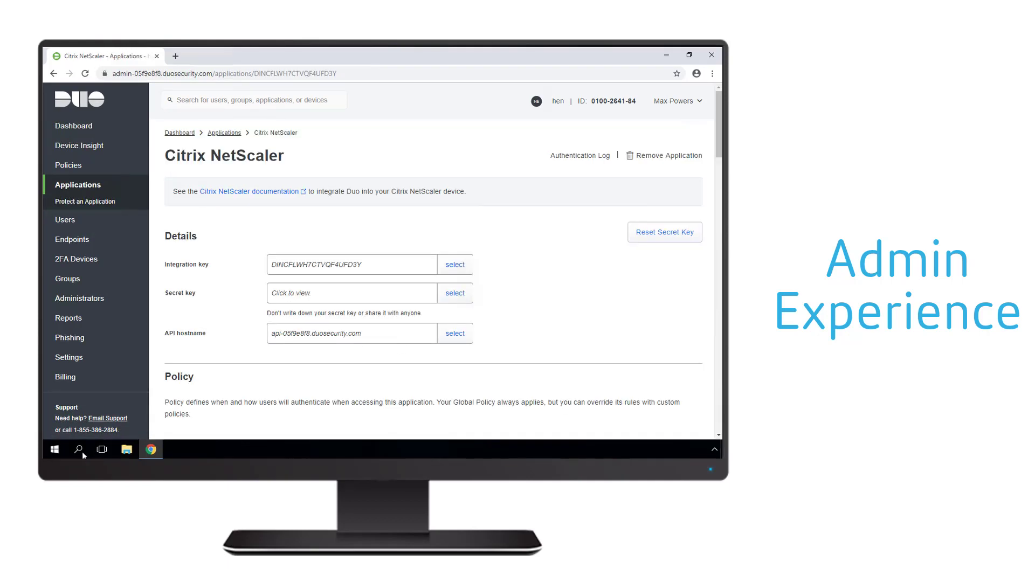
click(55, 450)
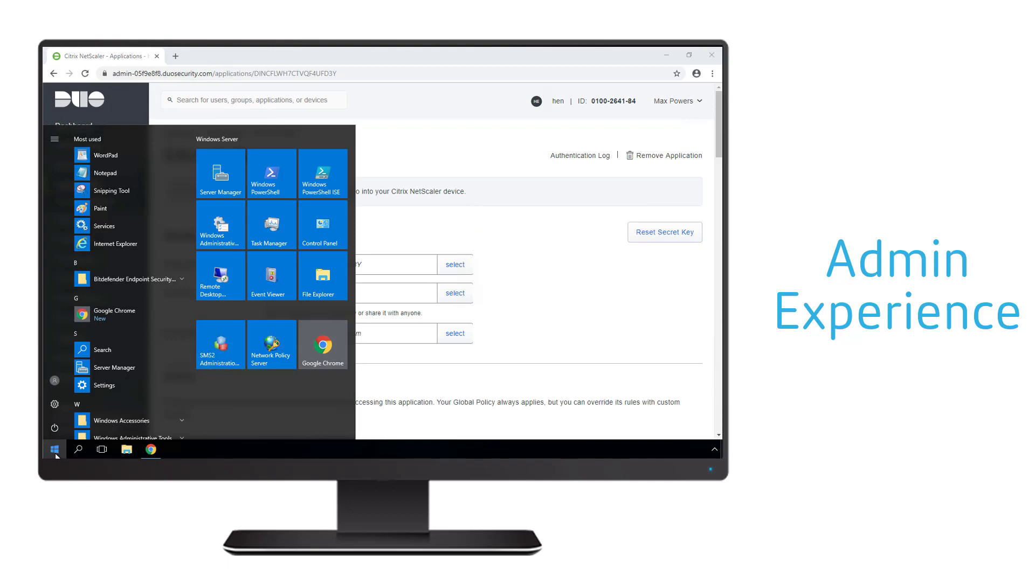
Step: Launch WordPad with administrator rights
text(wordp)
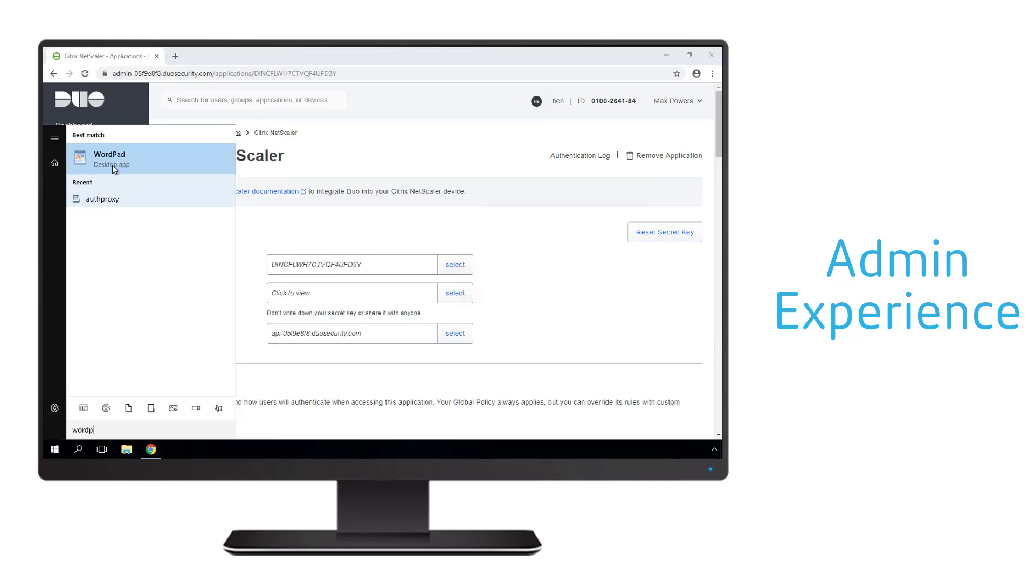
right_click(112, 164)
click(123, 174)
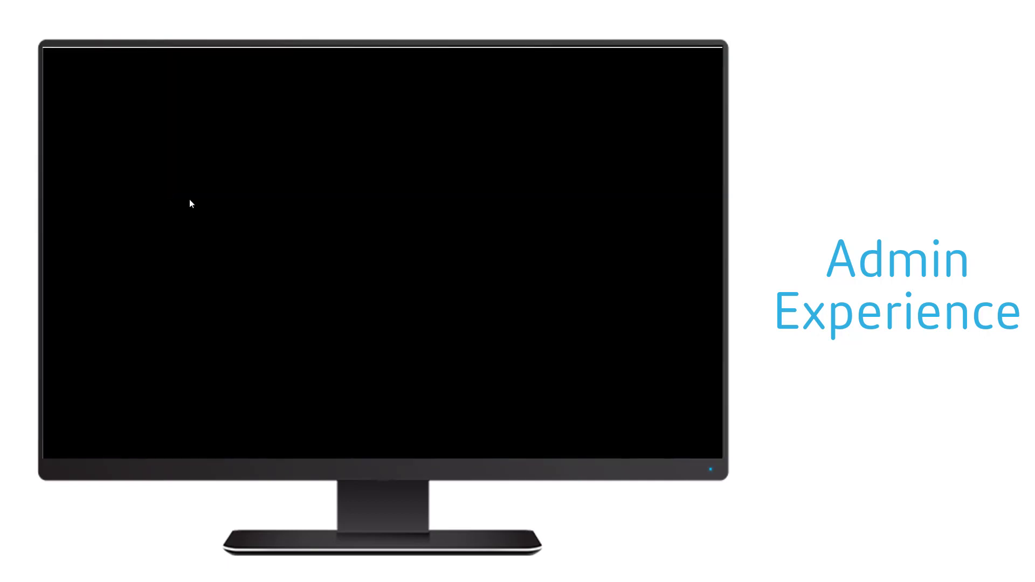
click(350, 325)
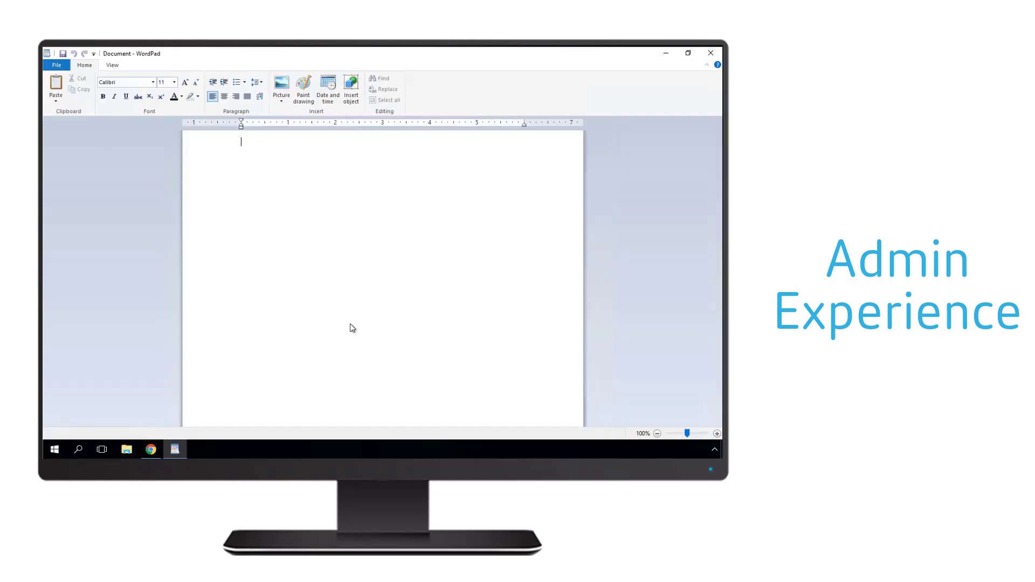
Step: Open authproxy from C:\Program Files (x86)\Duo Security Authentication Proxy\conf, showing all document types
click(56, 65)
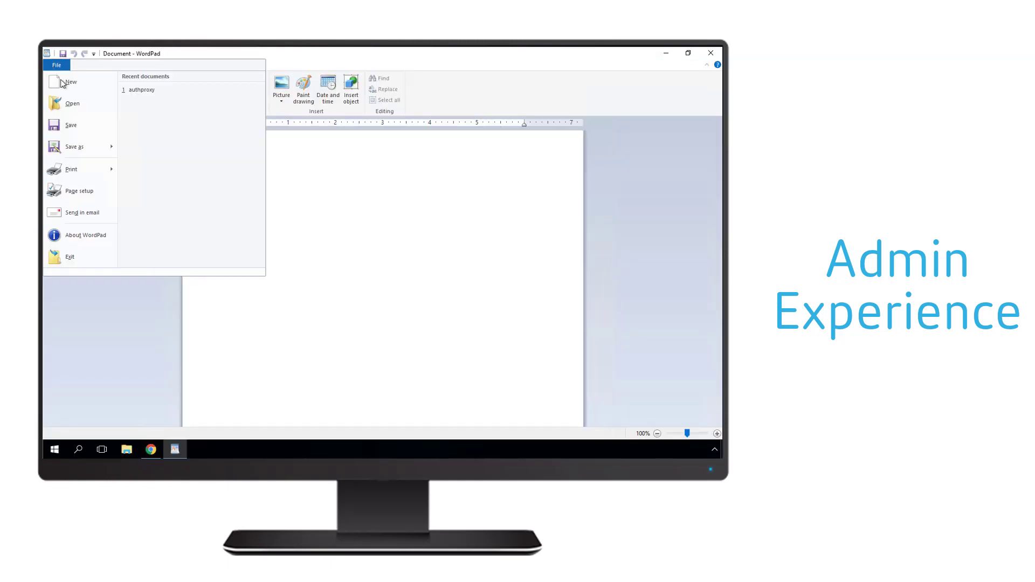
click(65, 104)
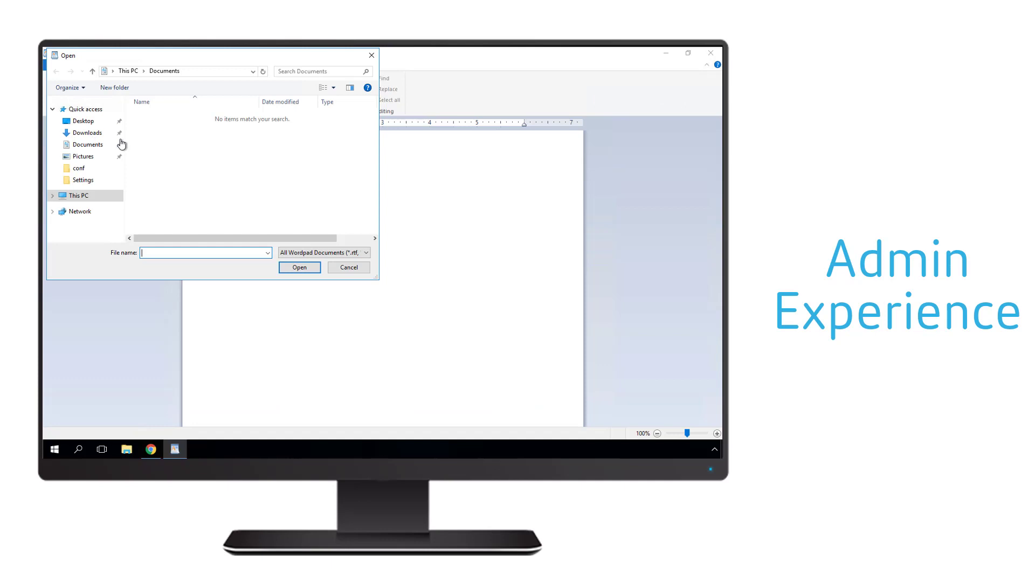
click(76, 196)
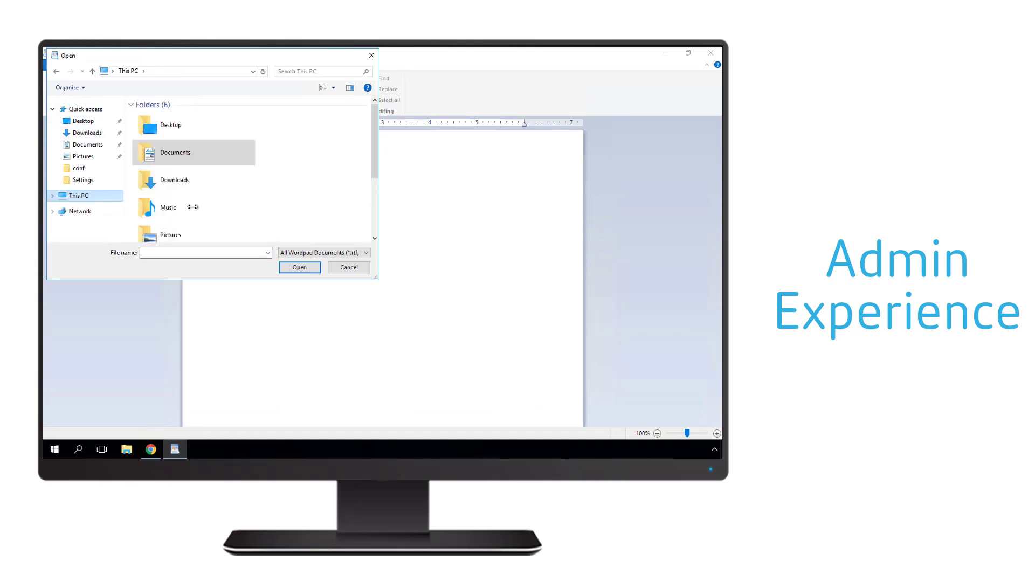
scroll(197, 211, down, 3)
double_click(195, 209)
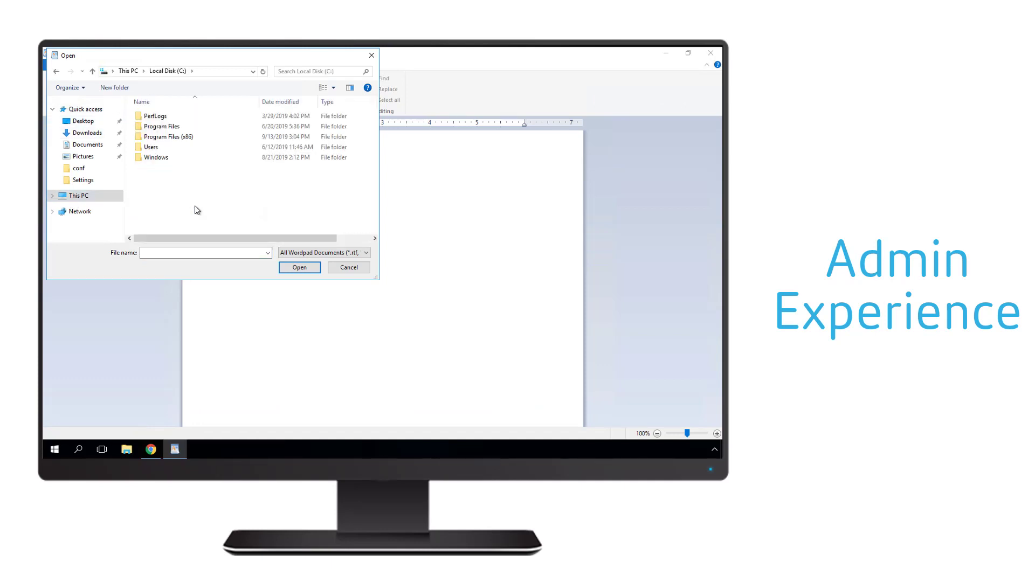
double_click(167, 137)
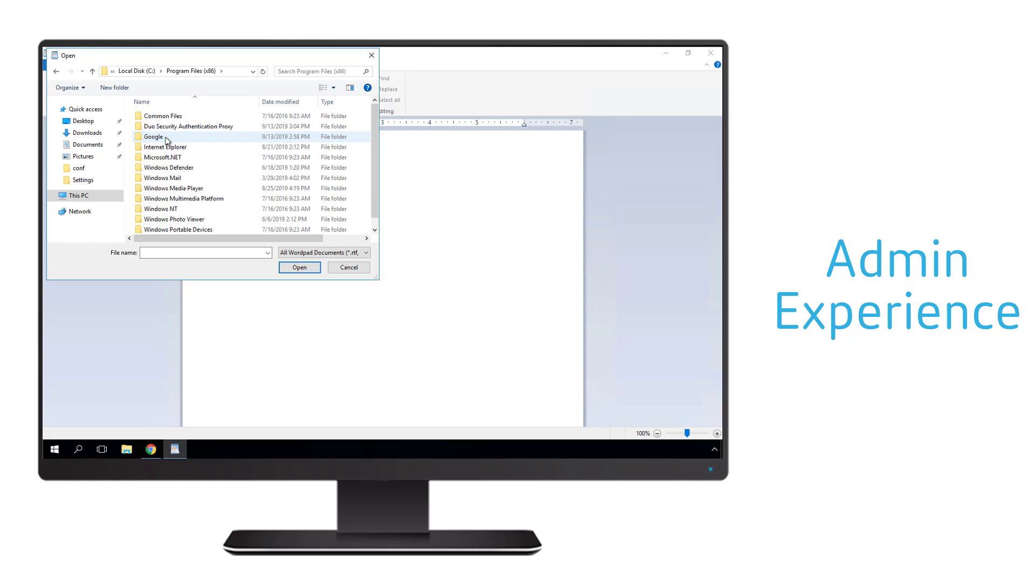
click(157, 126)
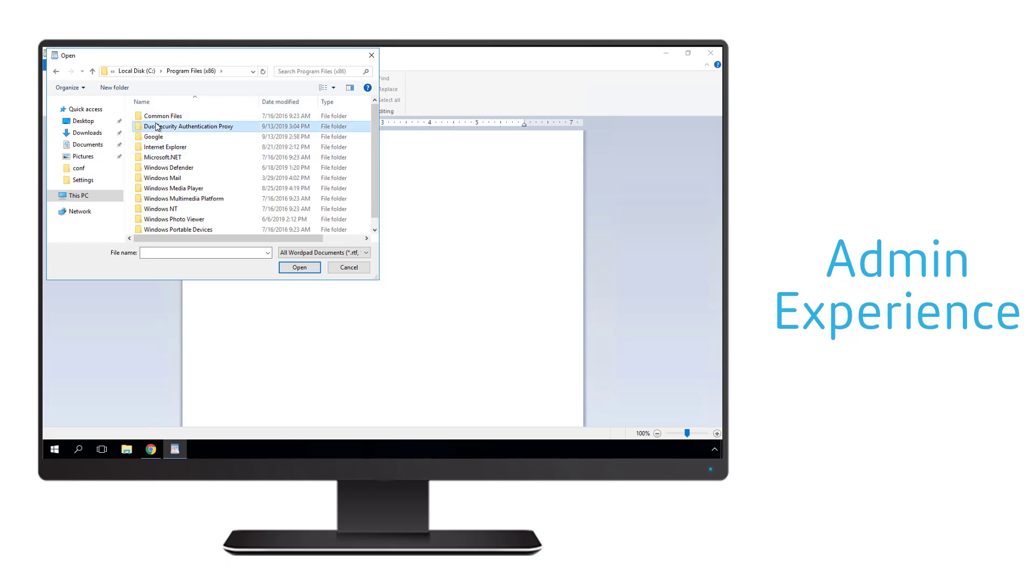
double_click(157, 126)
double_click(157, 127)
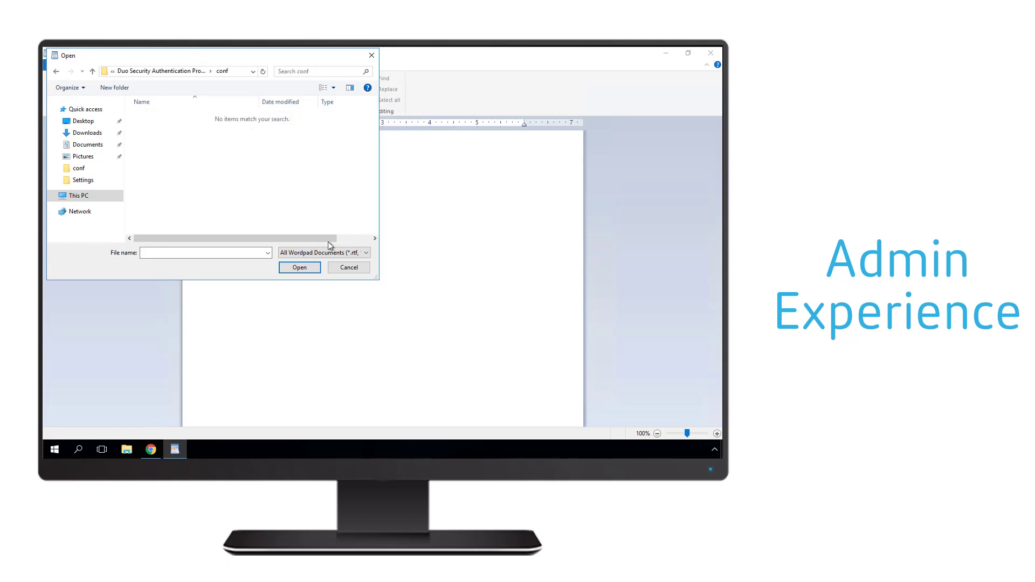
click(340, 253)
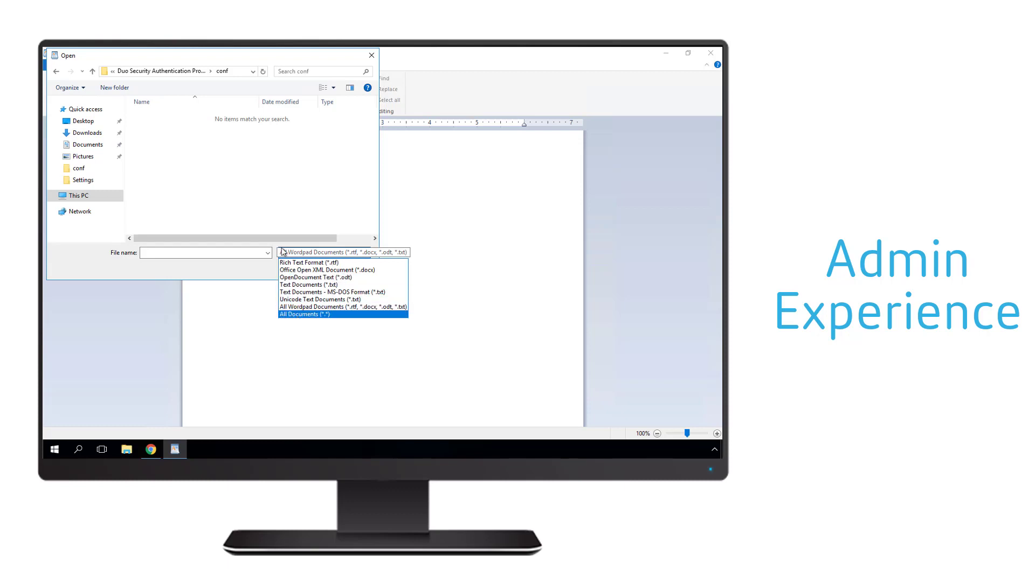
click(303, 314)
double_click(155, 117)
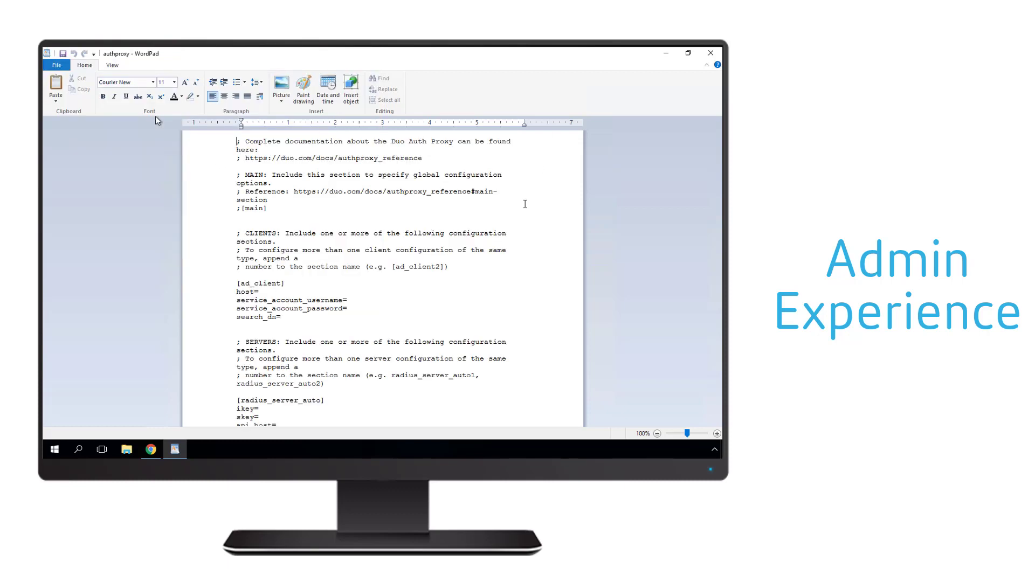
Step: Replace the file text with [duo_only_client] and [radius_server_iframe] sections, type=citrix_netscaler_rfwebui, and an empty ikey= line
click(408, 245)
key(ctrl+a)
key(Delete)
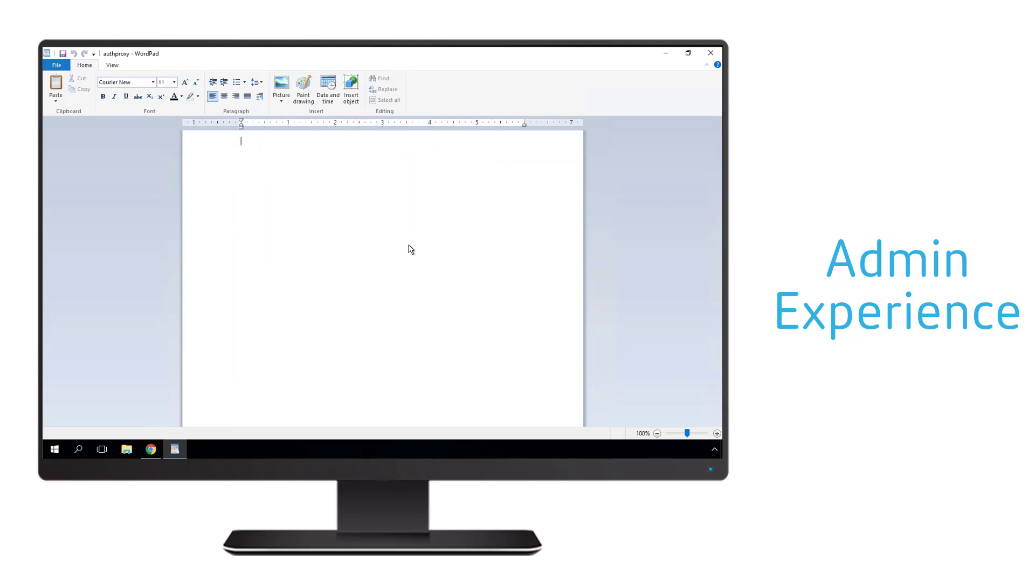
text([duo_only_client])
key(Return)
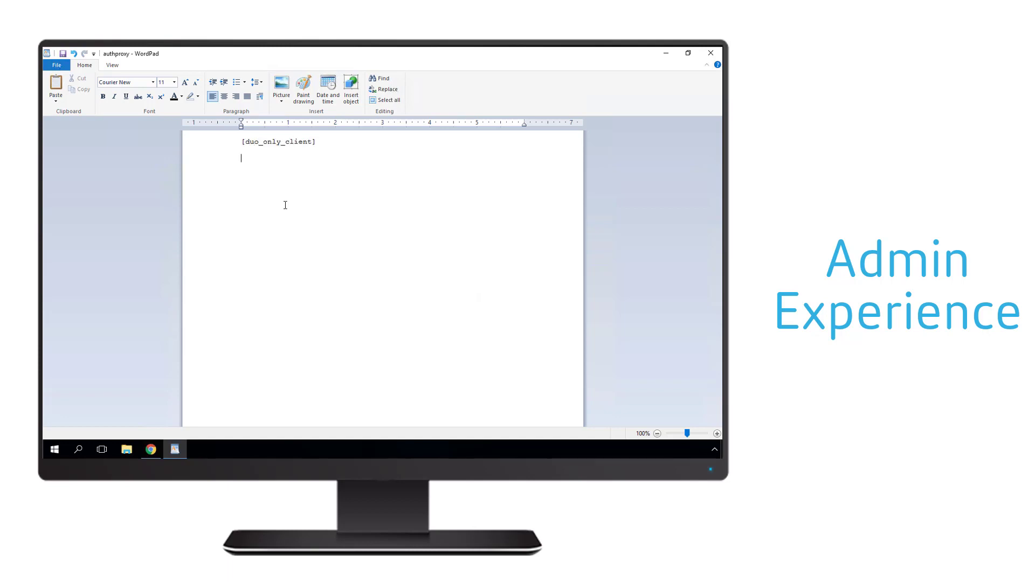
text([radius_server_iframe] type=cit)
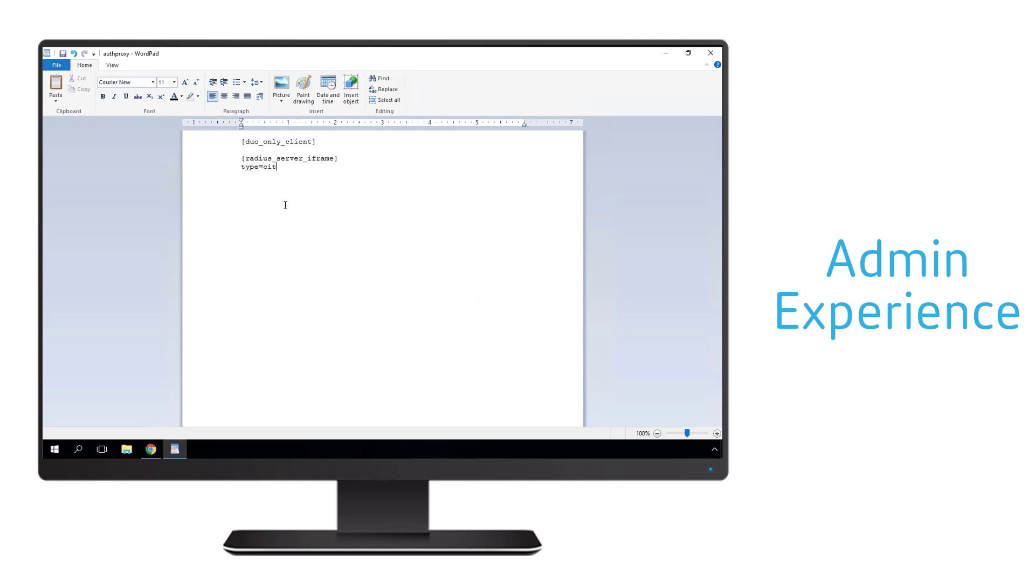
text(rix_netscaler)
text(_rfwebui )
text(ikey)
text(=)
click(151, 451)
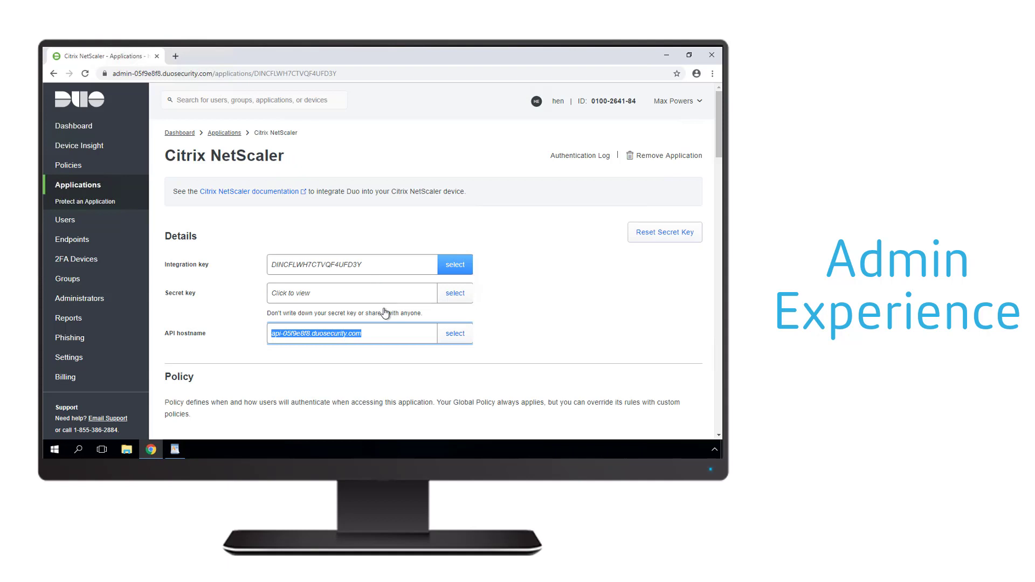
Step: Paste the Duo integration key after ikey= and start the skey= line
click(408, 266)
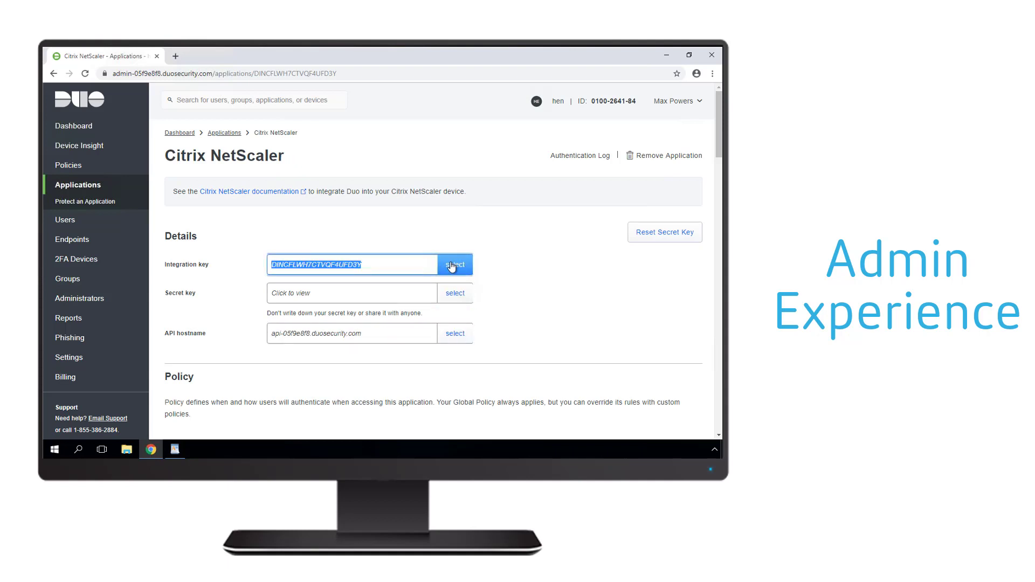
right_click(386, 267)
click(406, 275)
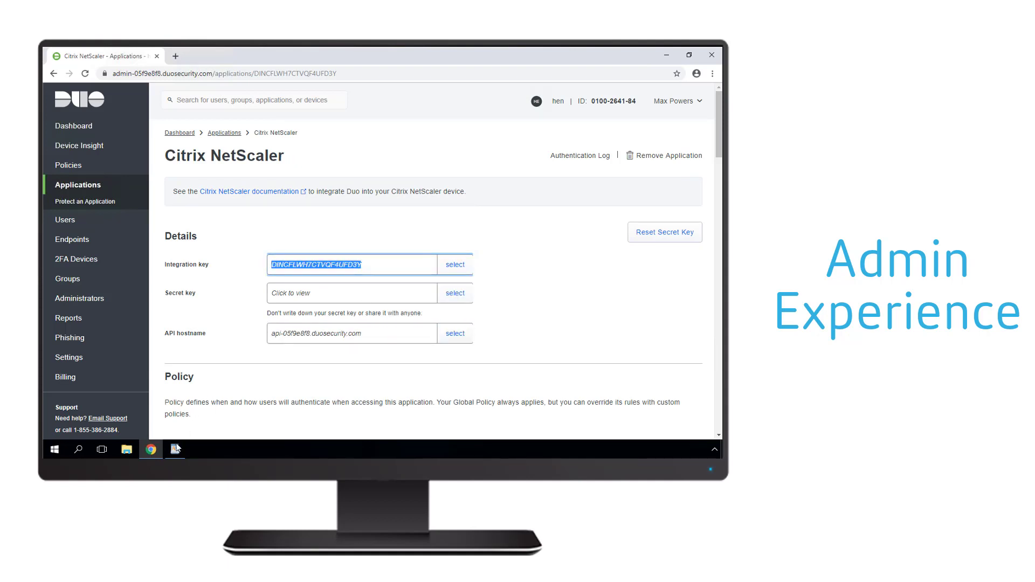
key(alt+Tab)
key(ctrl+v)
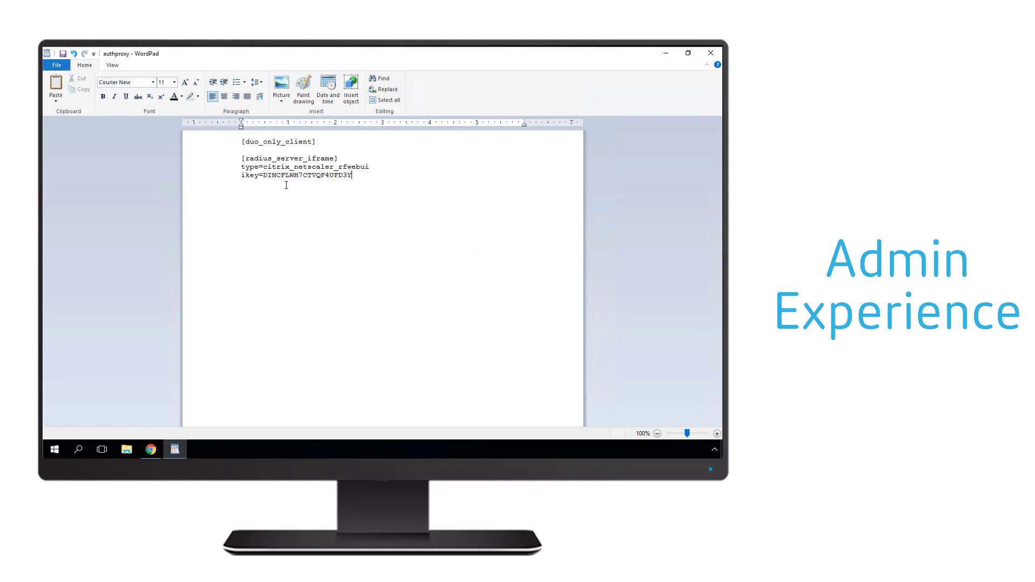
text(skey=)
Step: Paste the Duo secret key after skey= and begin the api_host line
click(151, 449)
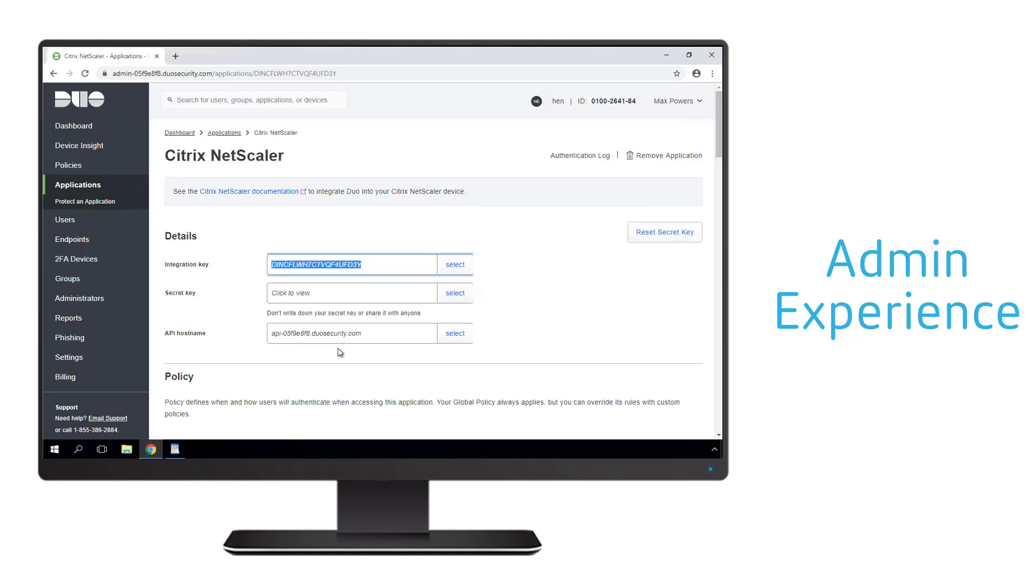
click(300, 295)
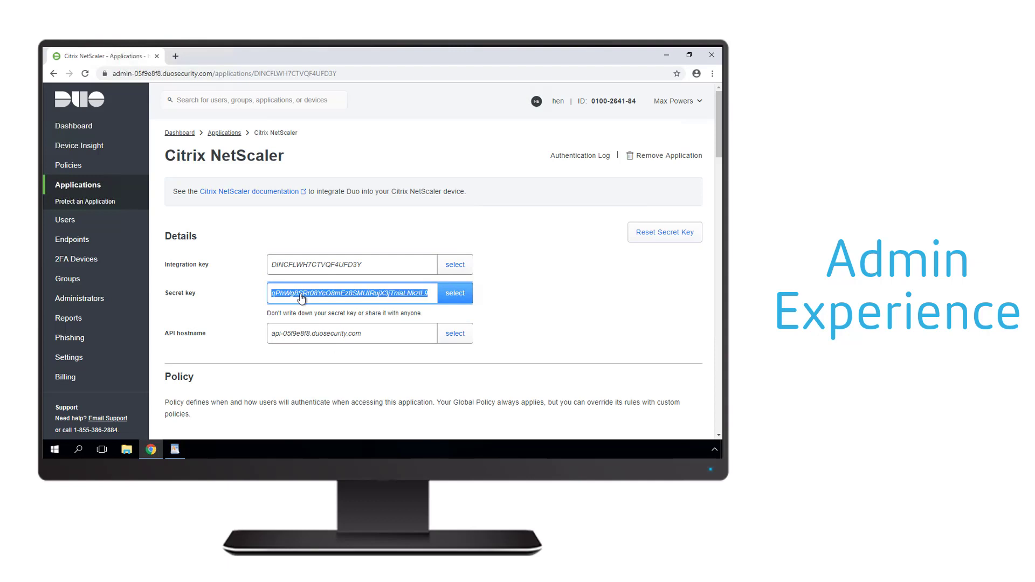
click(182, 451)
key(ctrl+v)
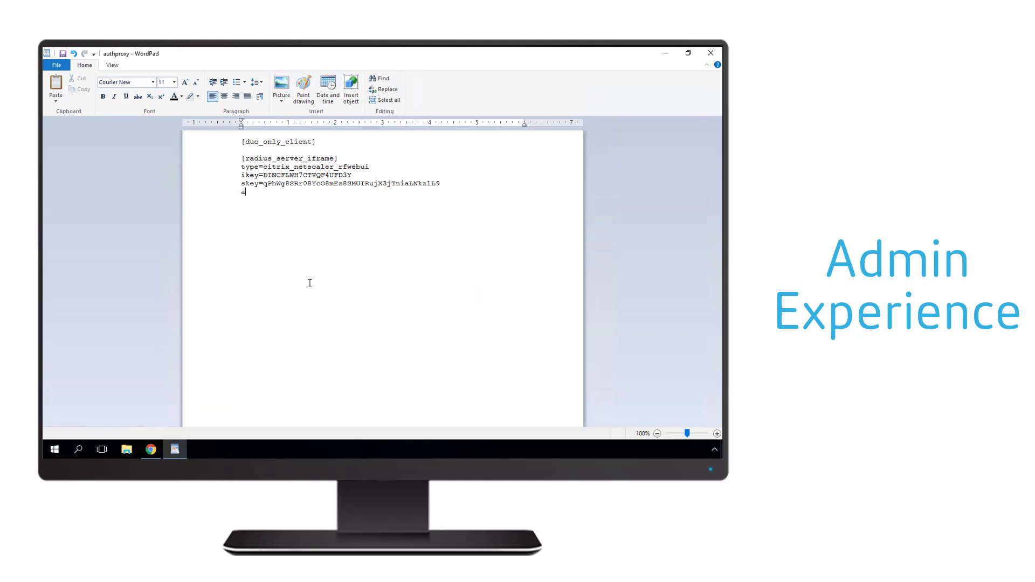
text(ost=)
Step: Copy the Duo API hostname and paste it after api_host=
click(152, 453)
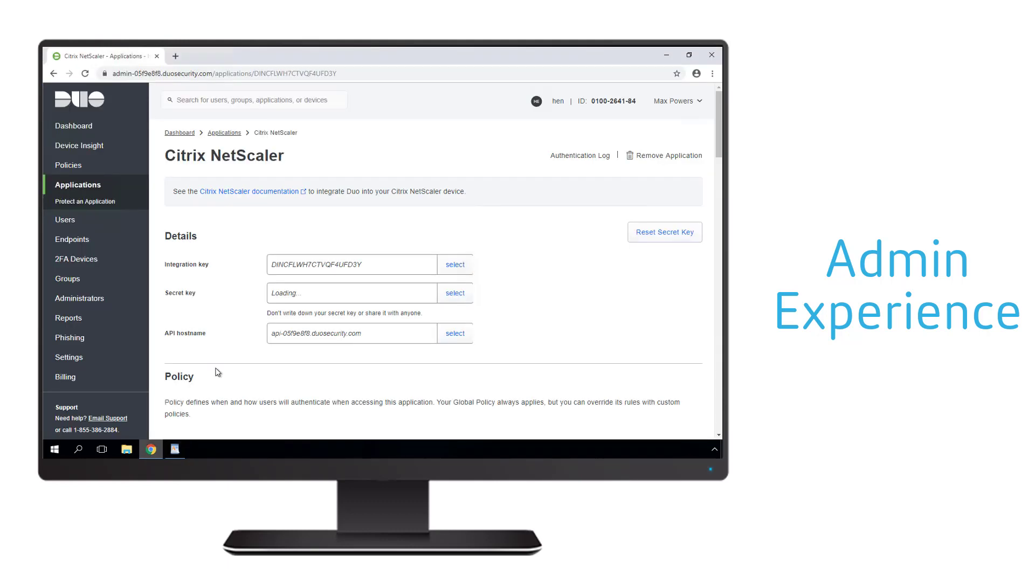
click(299, 341)
key(ctrl+c)
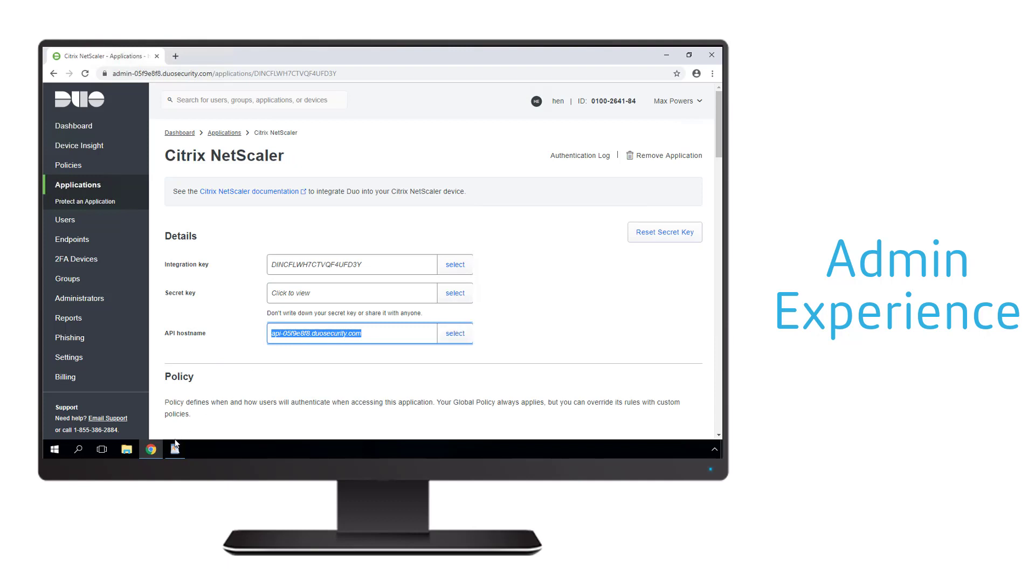
click(174, 450)
key(ctrl+v)
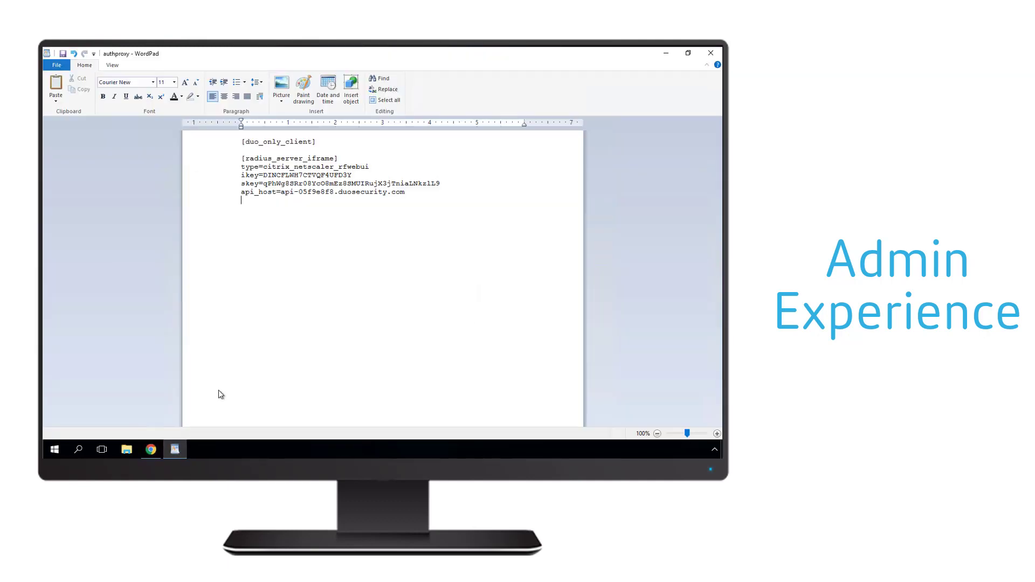
Step: Add failmode=safe, client=duo_only_client, radius_ip_1=192.168.64.72, the RADIUS shared secret and port=1812 lines
text(failmode=)
text(safe client)
text(=du)
text(o_only)
text(_client )
text(radius)
text(_ip_1=)
text(192.168.64.72 )
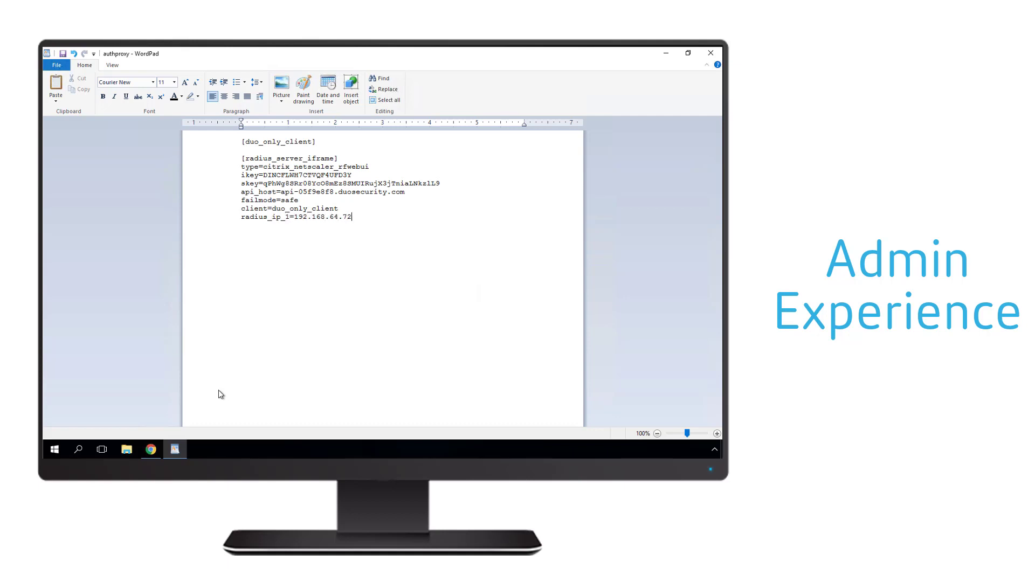
text(radius_secret_1=MyRadiusSecretKey )
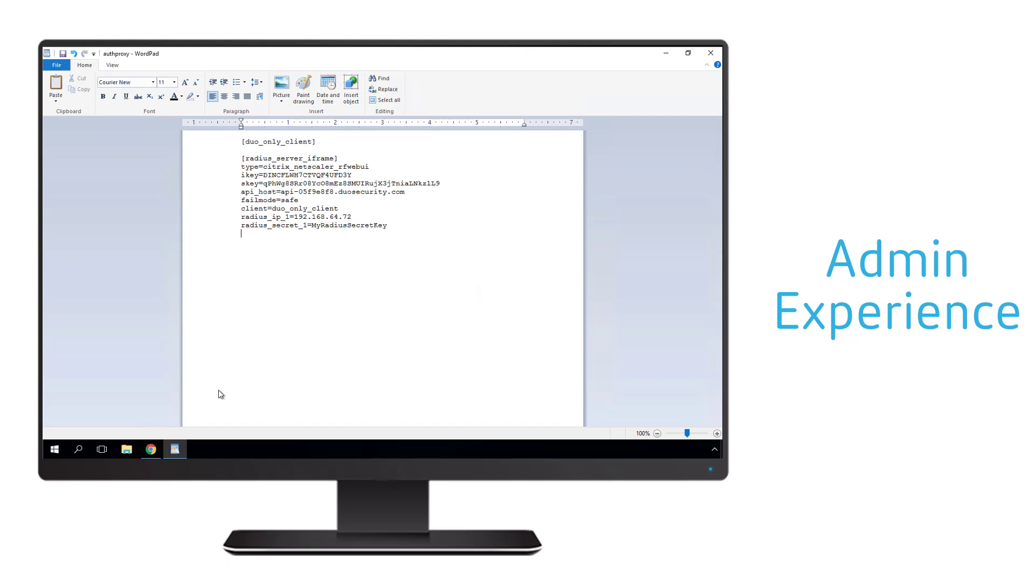
text(port=18)
text(12)
Step: Save the document as authproxy.cfg in the conf folder, replacing the existing file
click(57, 65)
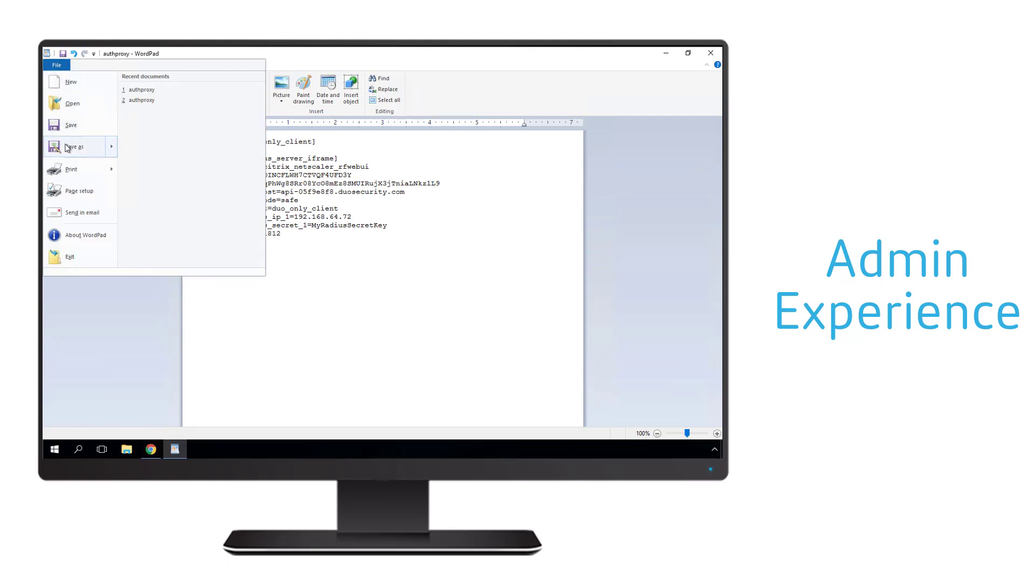
click(70, 146)
click(157, 233)
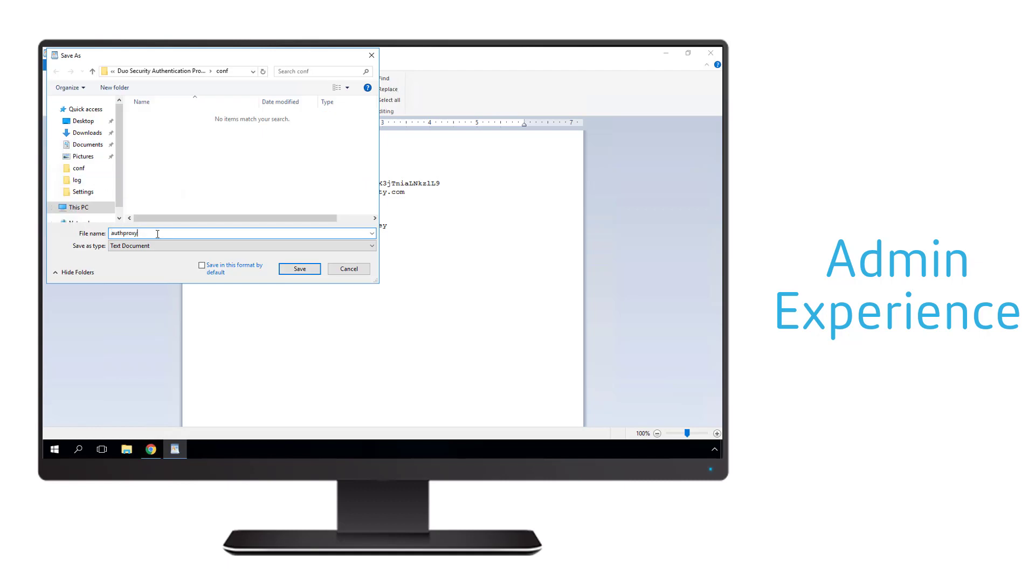
text(.cfg)
click(293, 271)
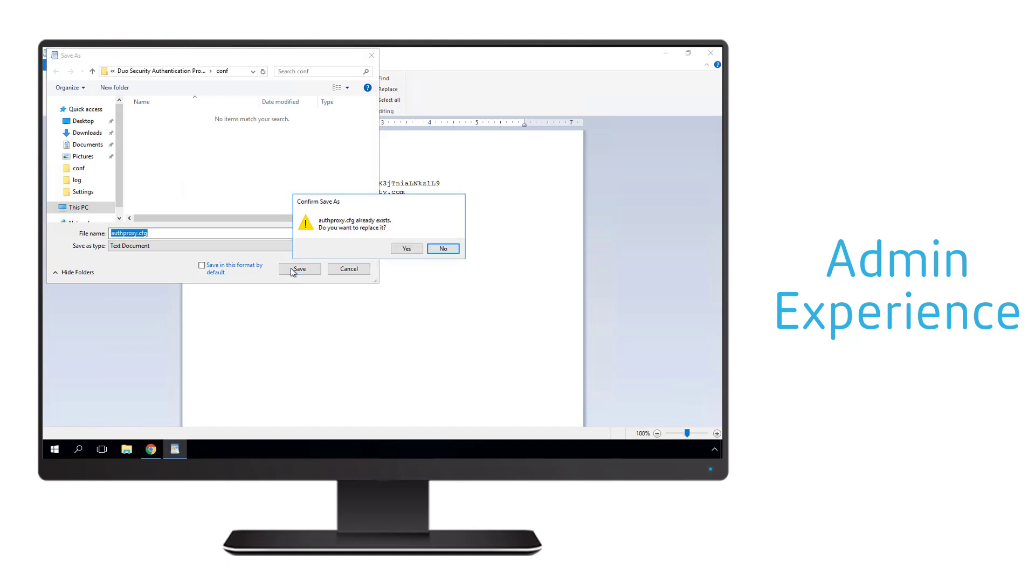
click(407, 252)
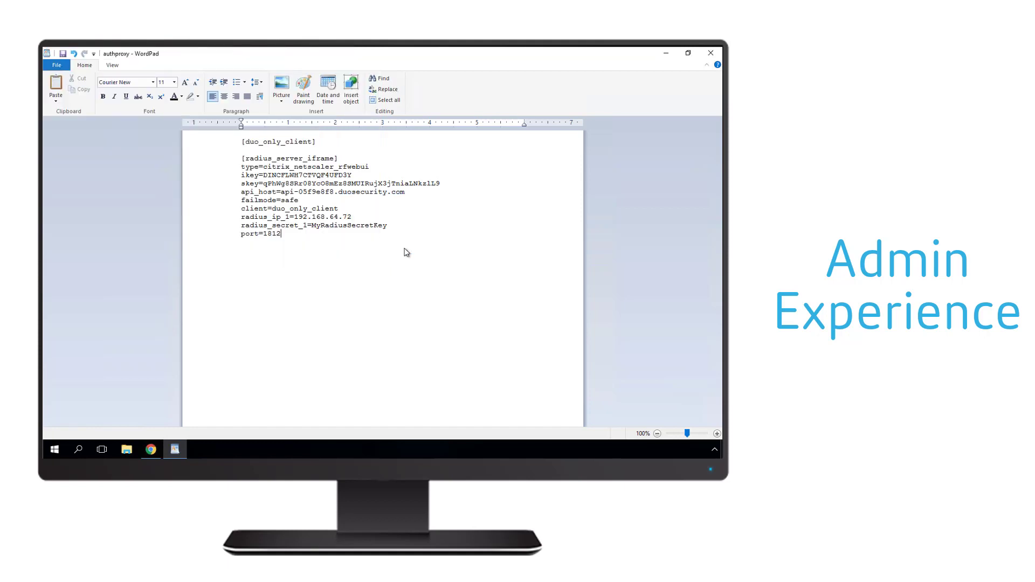
Step: Start the Duo Security Authentication Proxy Service from the services.msc console
right_click(57, 451)
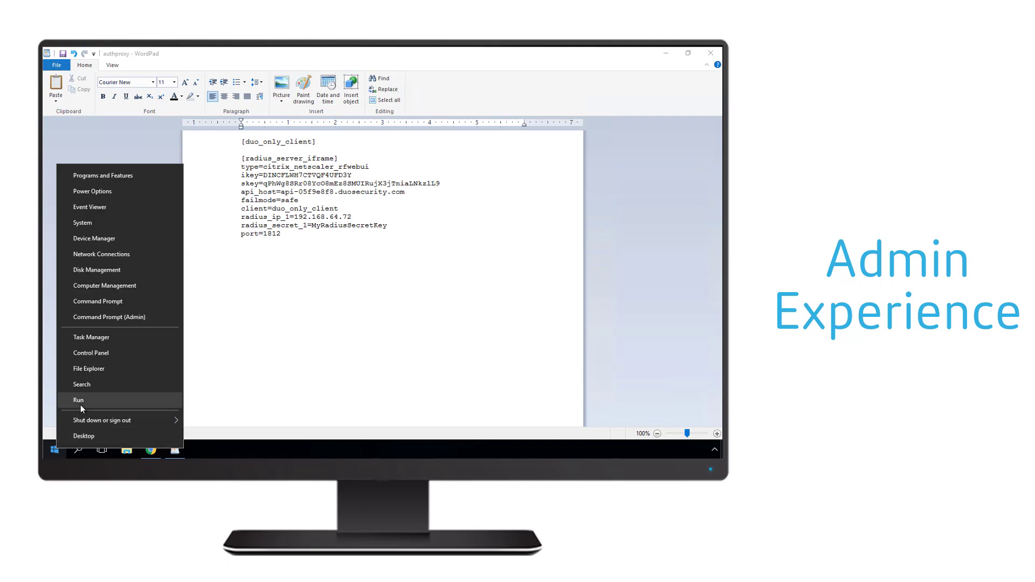
click(79, 405)
key(Return)
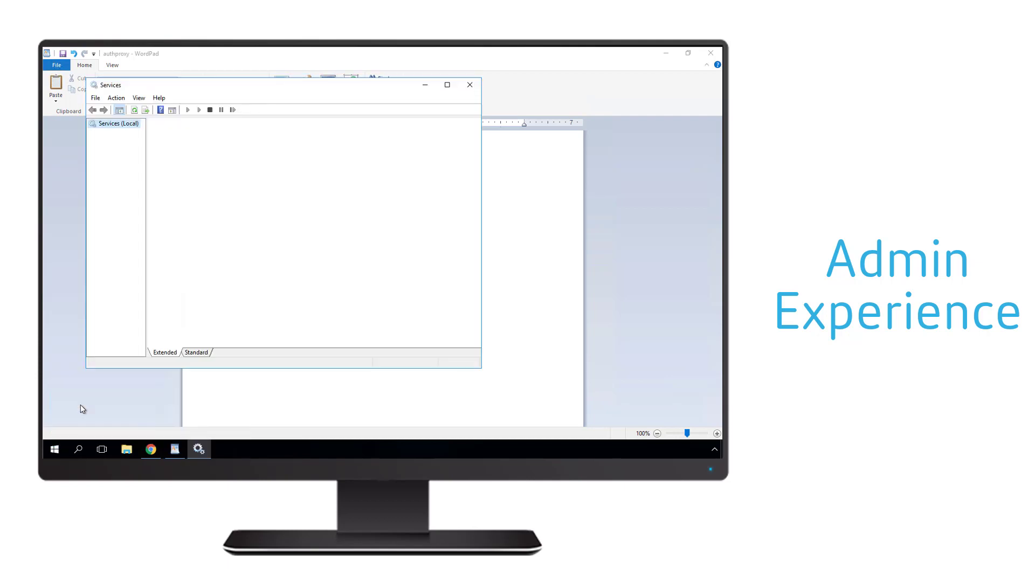
click(268, 327)
key(d)
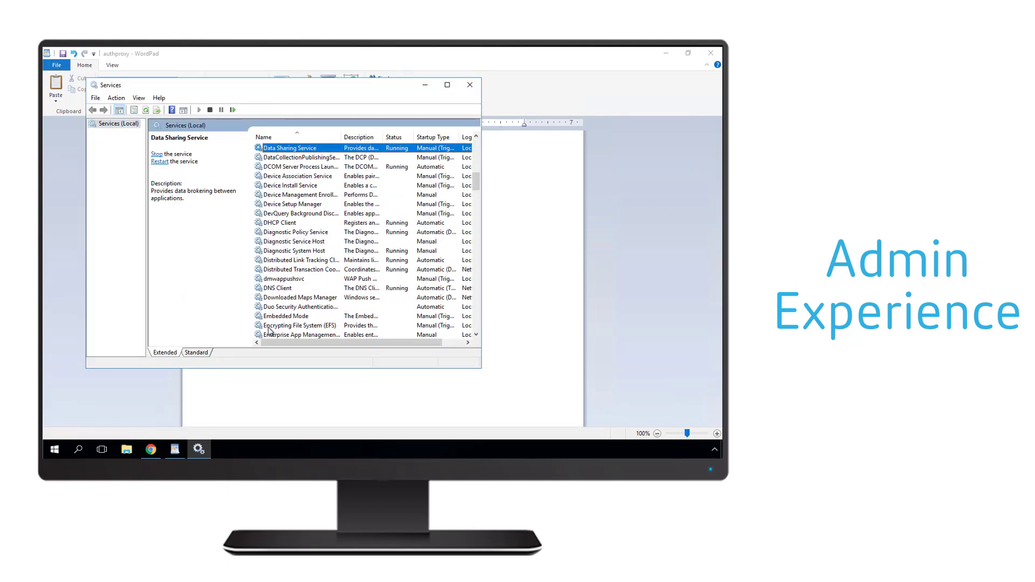
key(u)
right_click(290, 313)
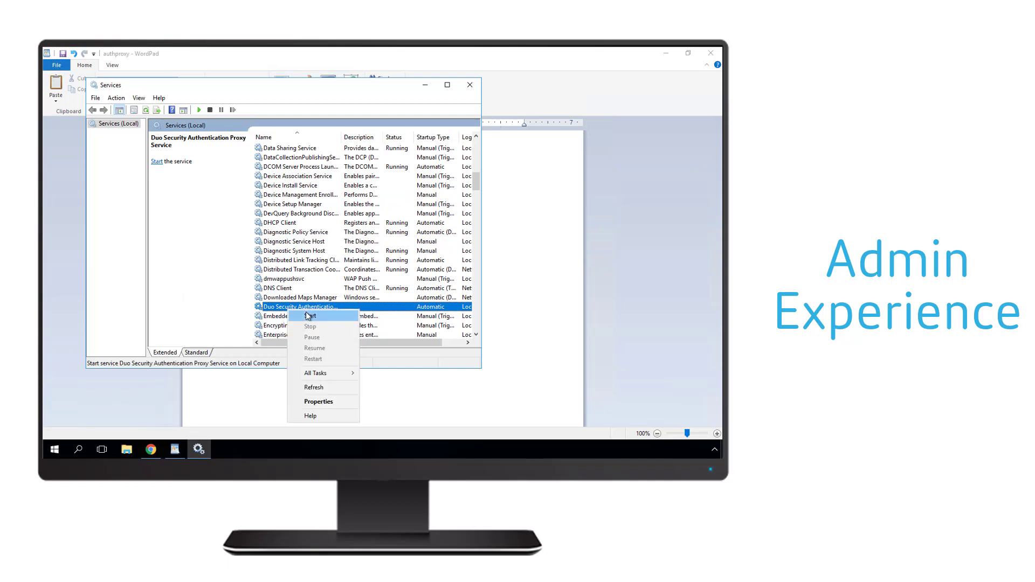
click(307, 317)
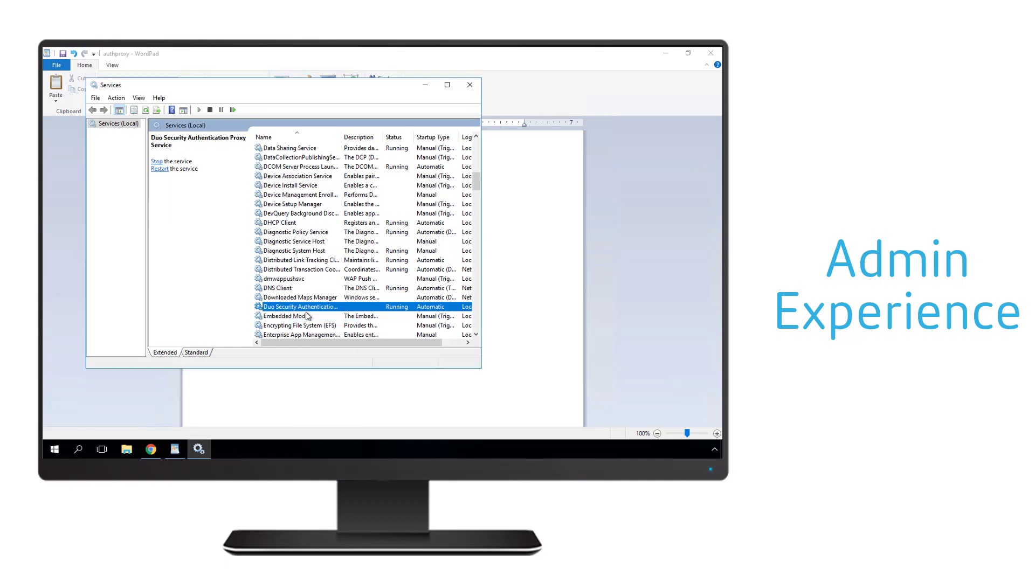
Step: Log on to the Citrix ADC at 192.168.64.72 in a new browser tab with the admin credentials
click(474, 89)
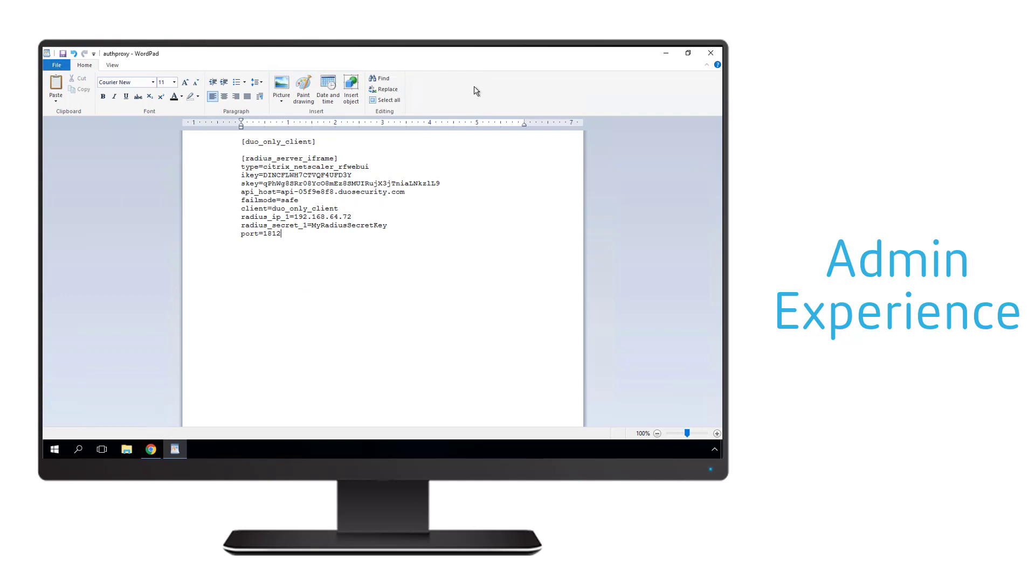
click(667, 55)
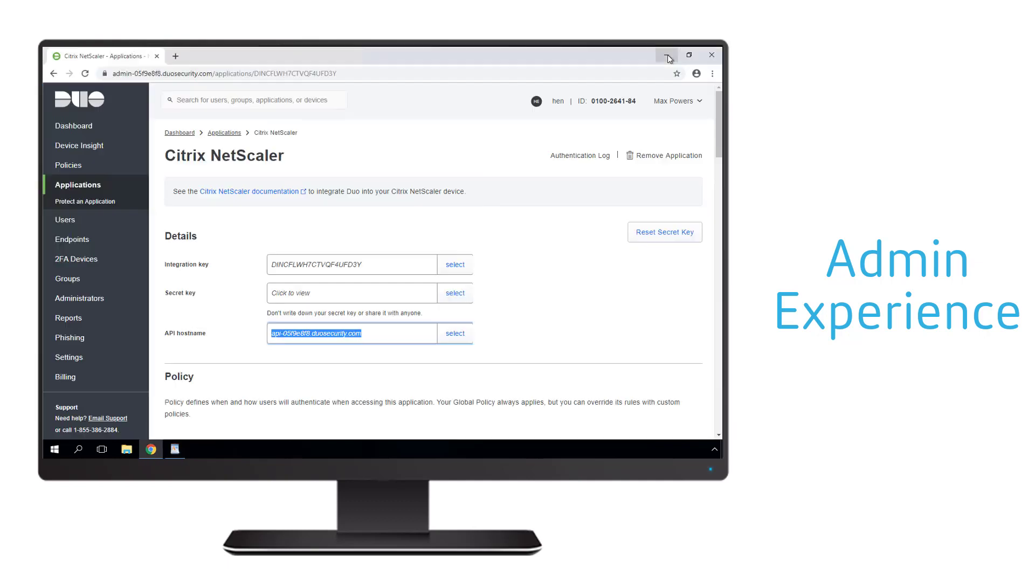
click(175, 56)
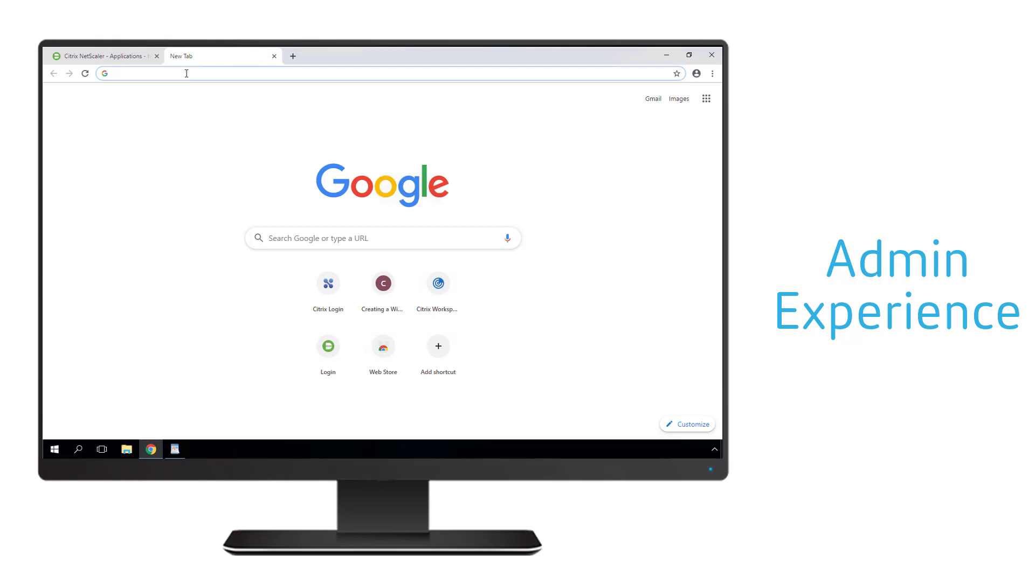
text(192.168.64.72)
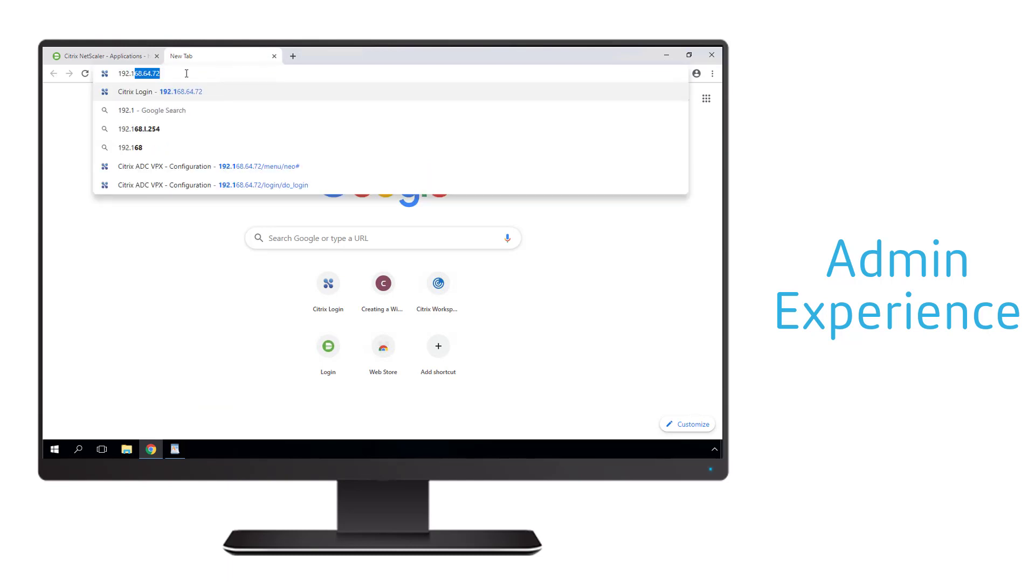
key(Return)
text(nsroot)
key(Tab)
text(n)
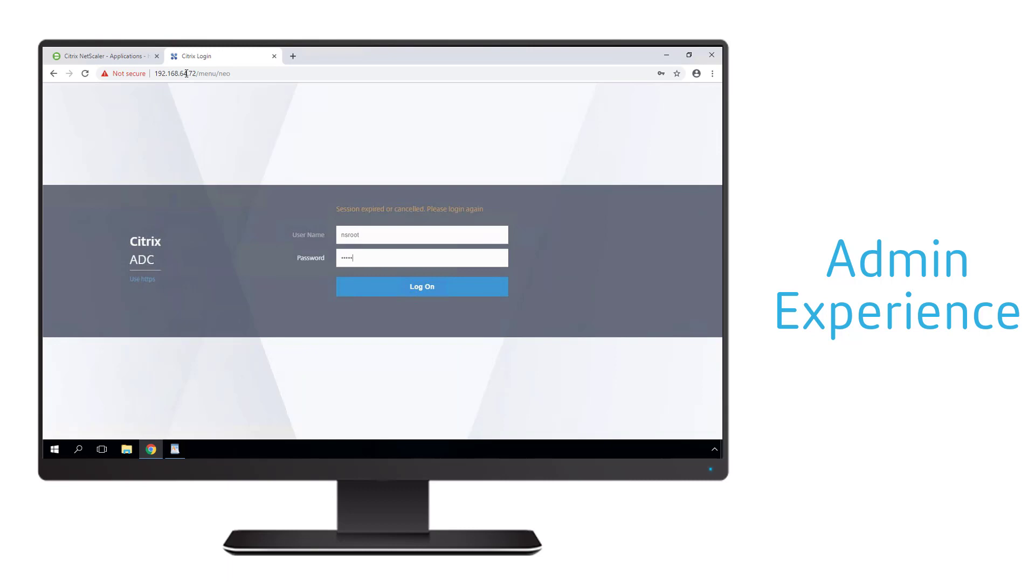
key(Return)
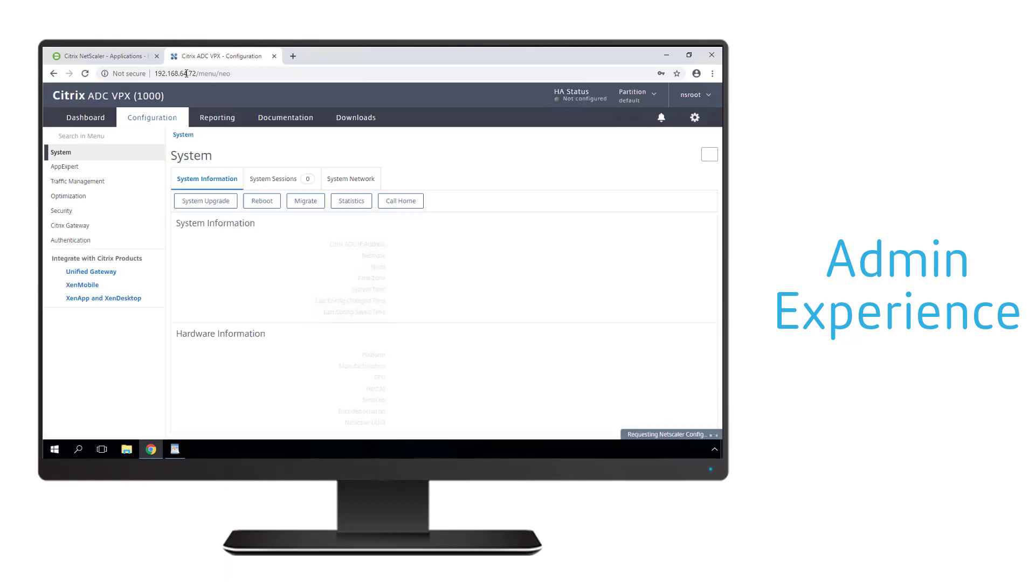
Step: Open the Citrix Gateway virtual server and edit its prof_DUO authentication profile
click(91, 226)
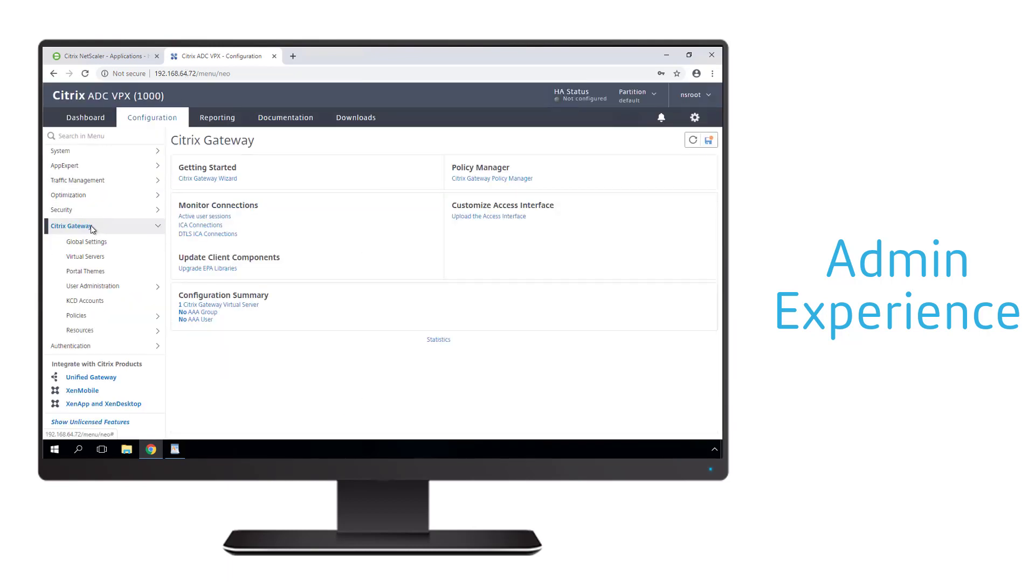
click(92, 257)
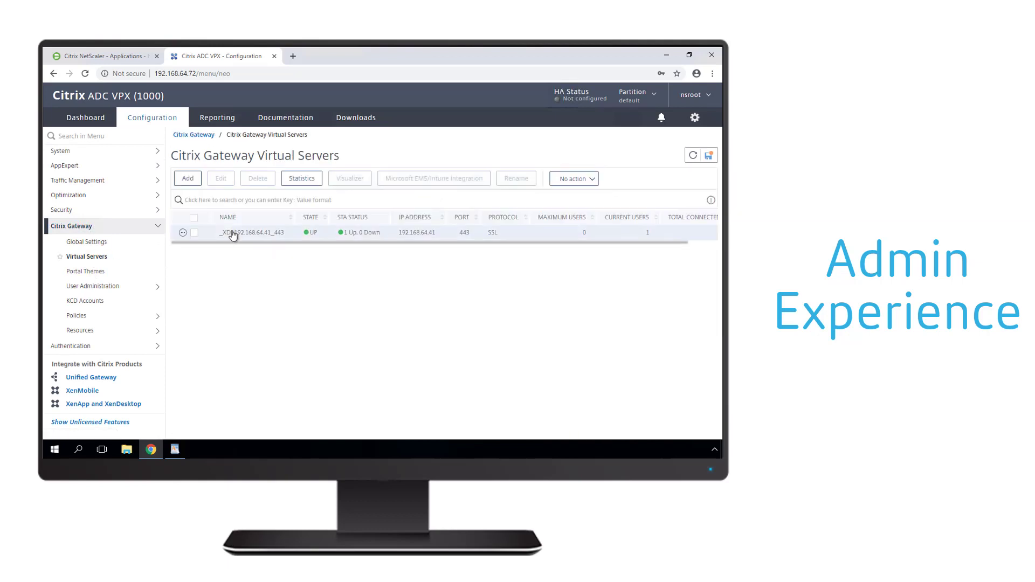
double_click(231, 234)
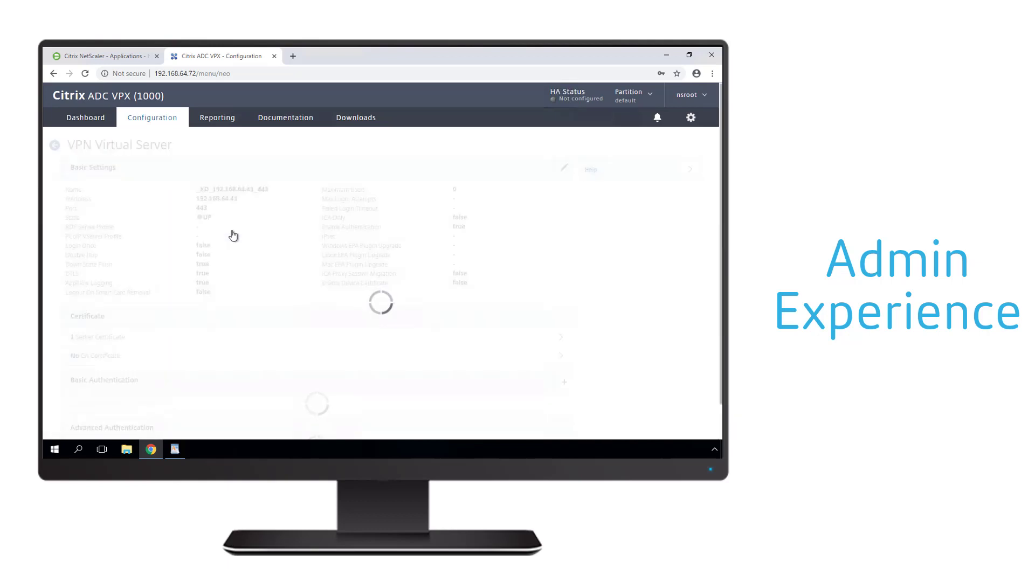
scroll(252, 239, down, 5)
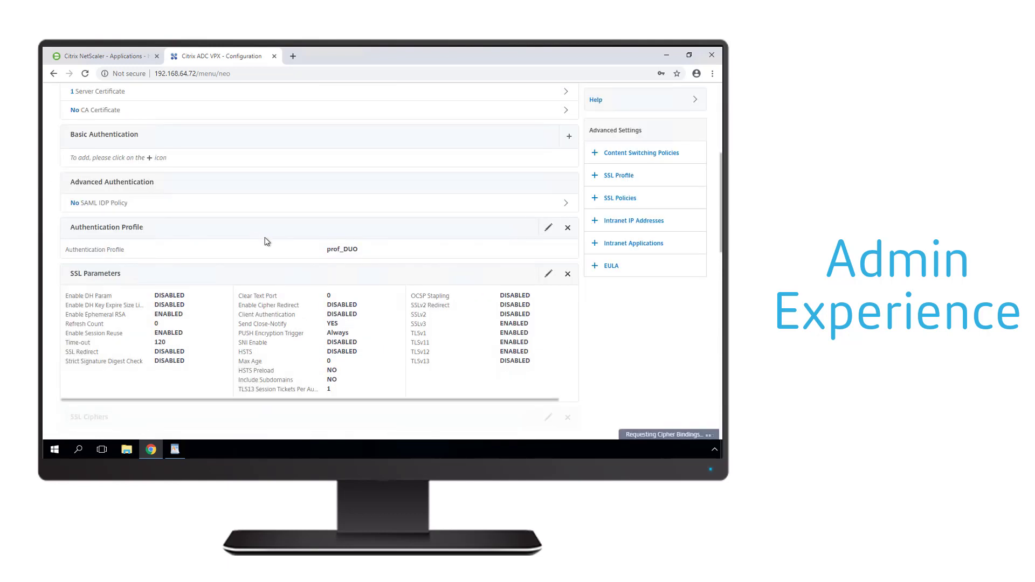
click(548, 229)
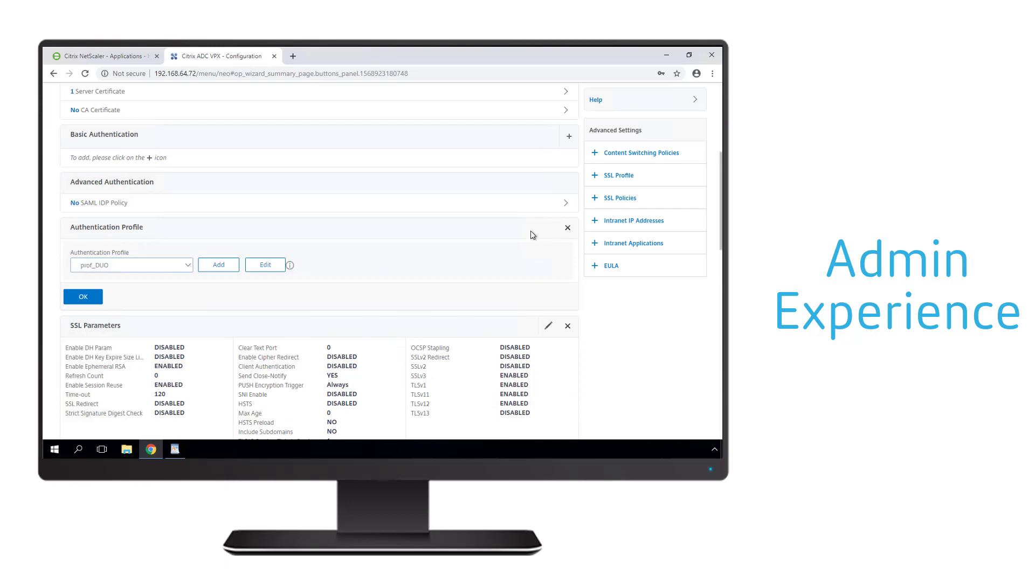
click(262, 266)
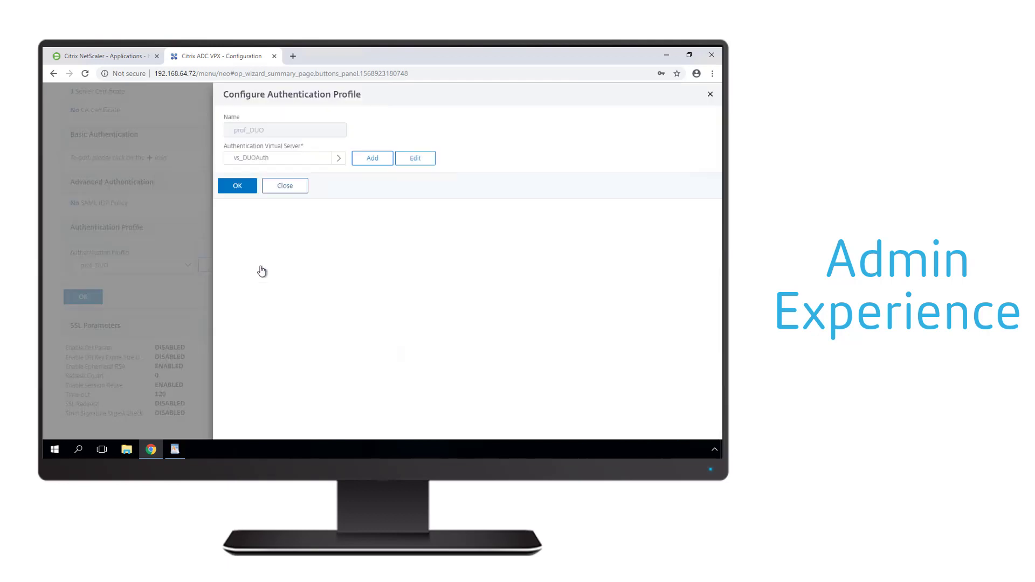
Step: Review vs_DUOAuth's OAuth IDP and authPol_LDAP policy bindings, then save the prof_DUO profile
click(418, 161)
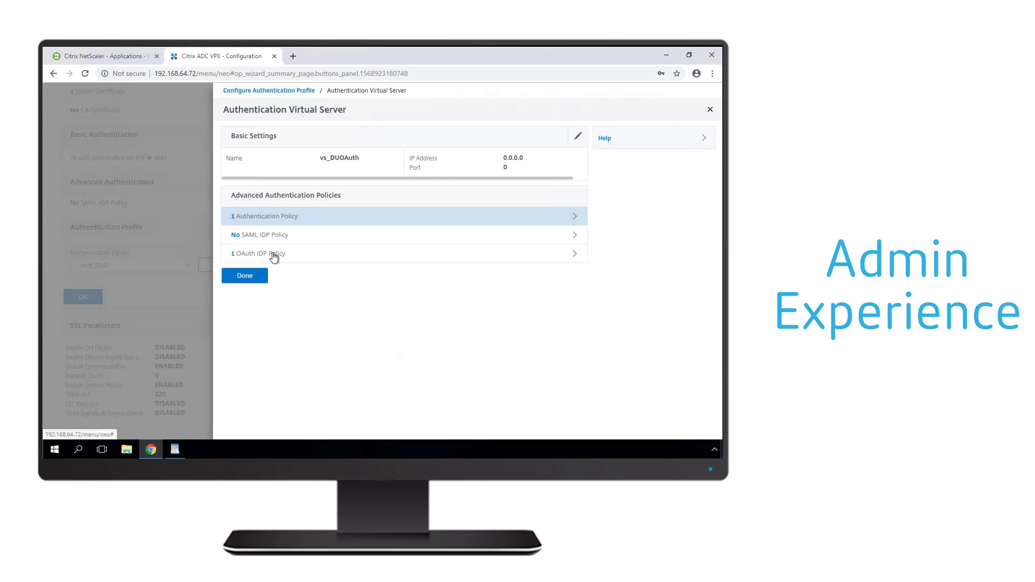
click(274, 254)
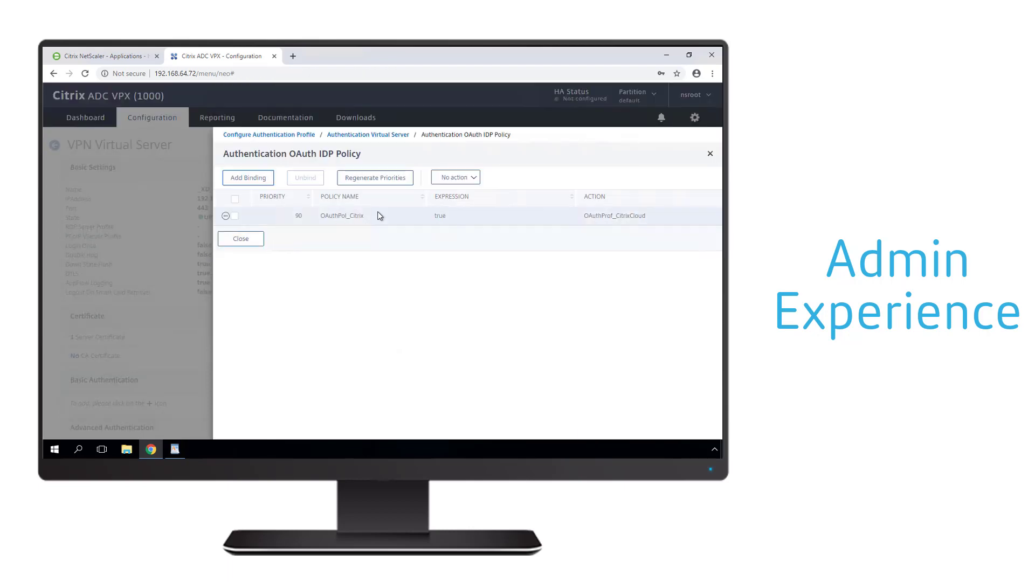
click(232, 241)
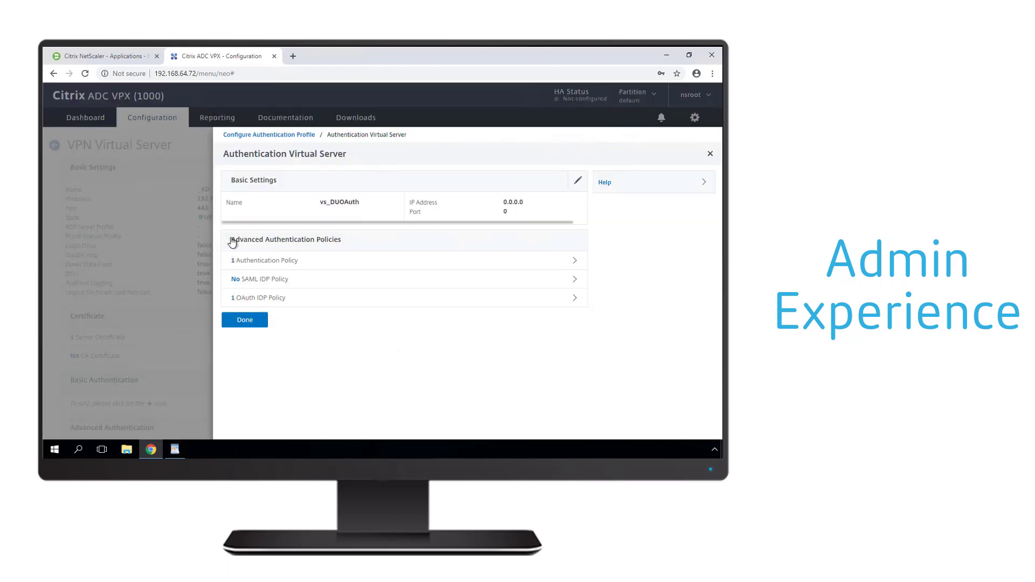
click(270, 261)
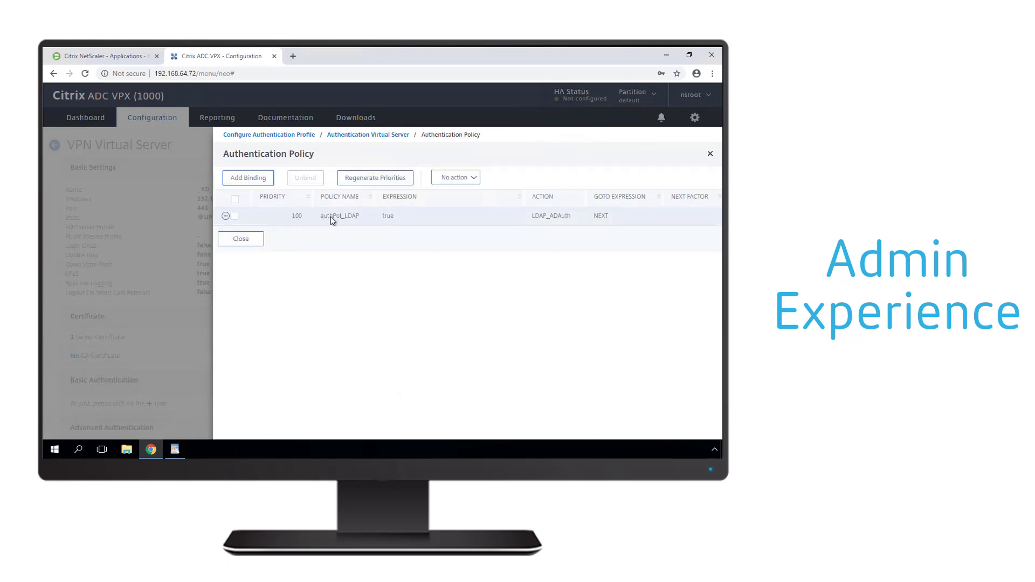
click(234, 215)
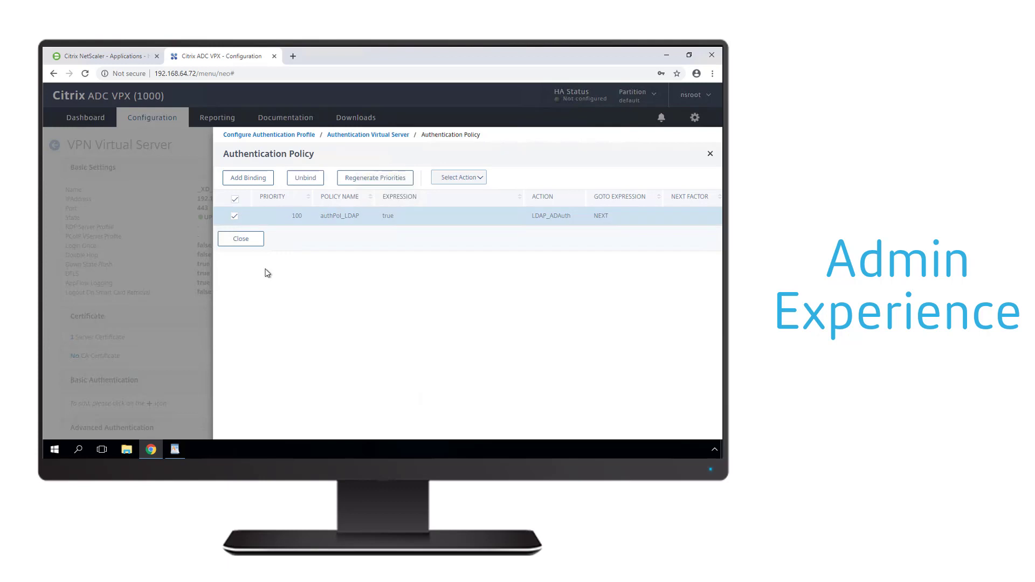
click(252, 241)
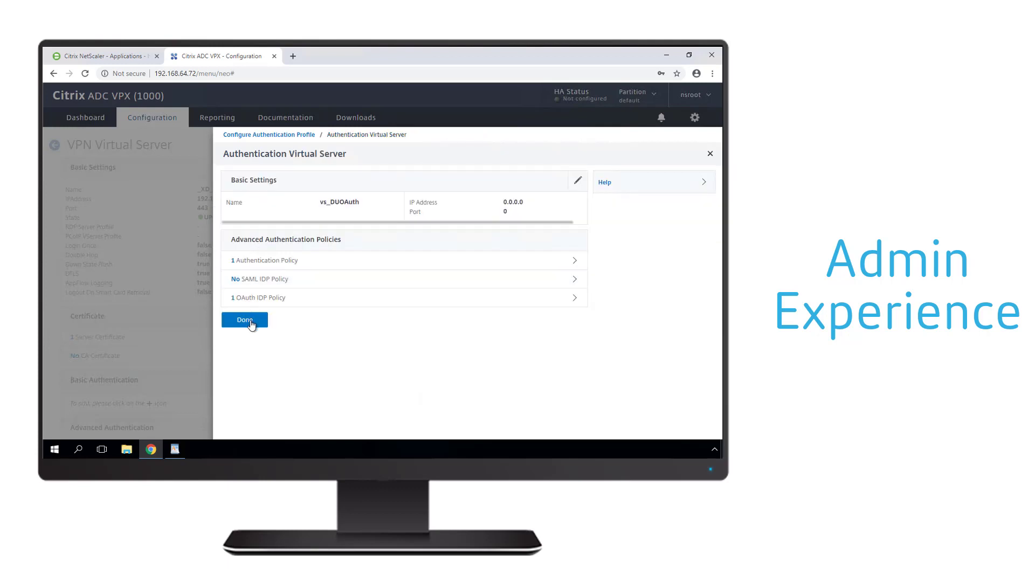
click(250, 324)
click(244, 248)
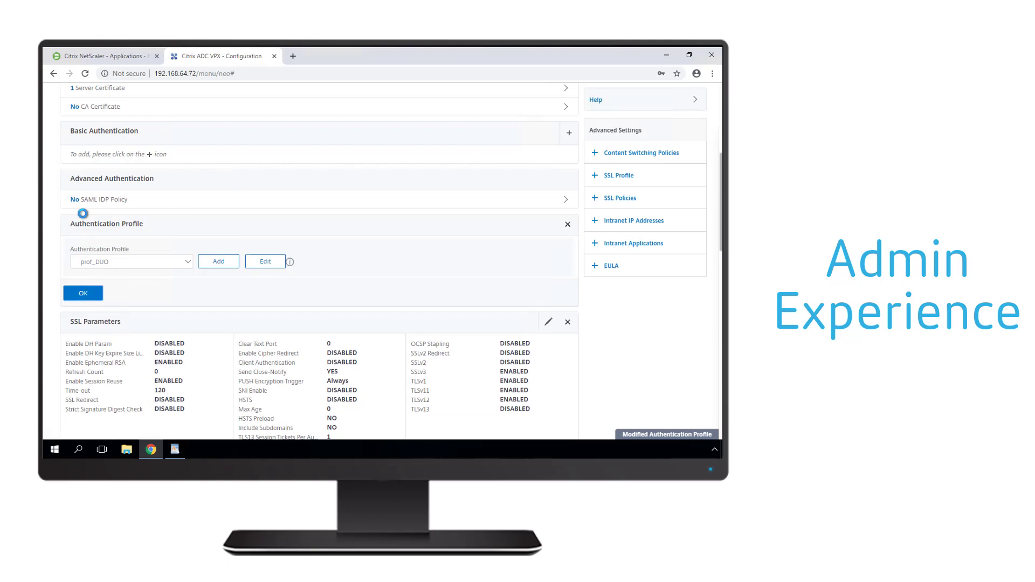
Step: Navigate to Security > AAA - Application Traffic > Authentication > Advanced Policies > Actions > RADIUS
click(54, 147)
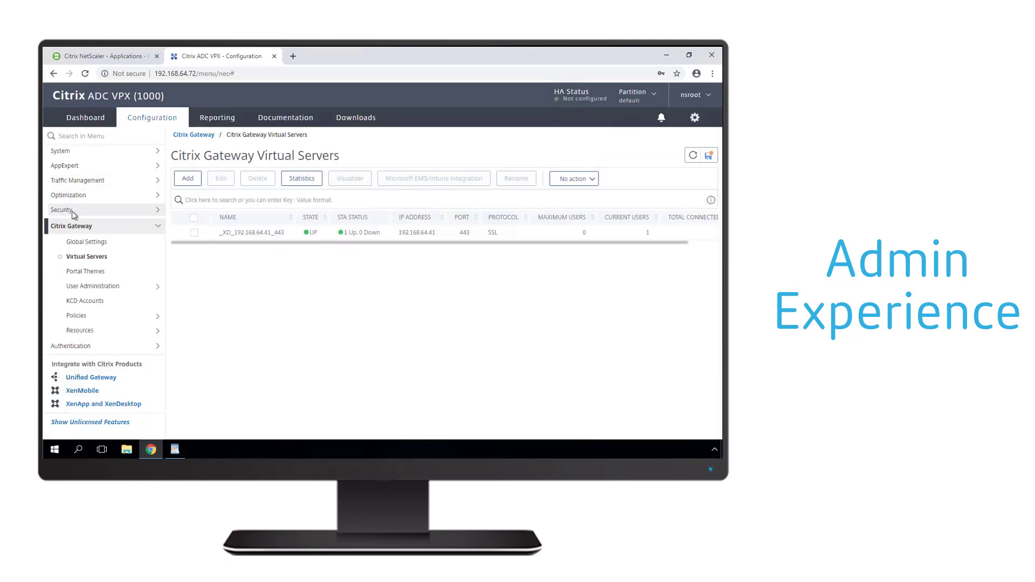
click(73, 212)
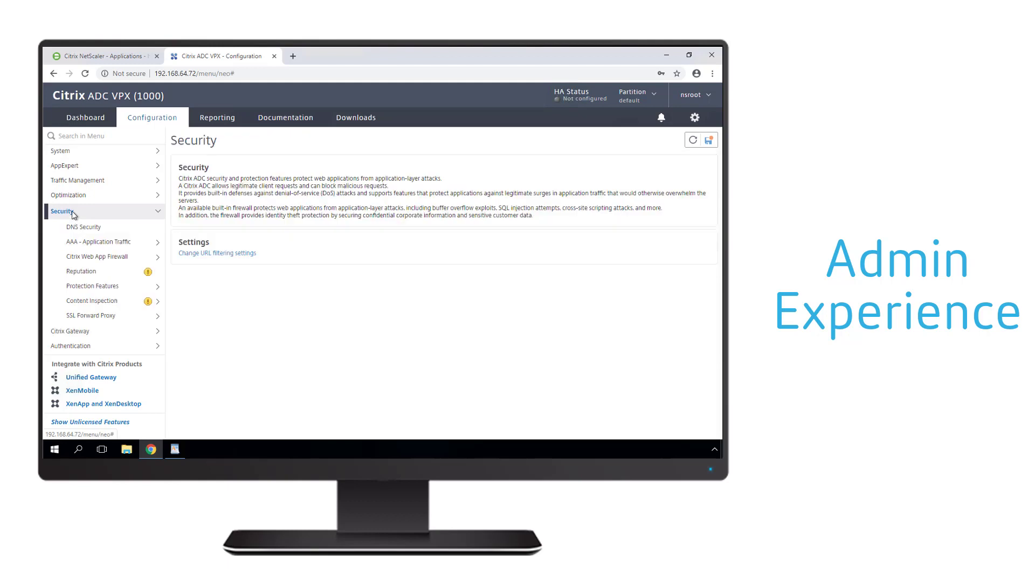
click(118, 244)
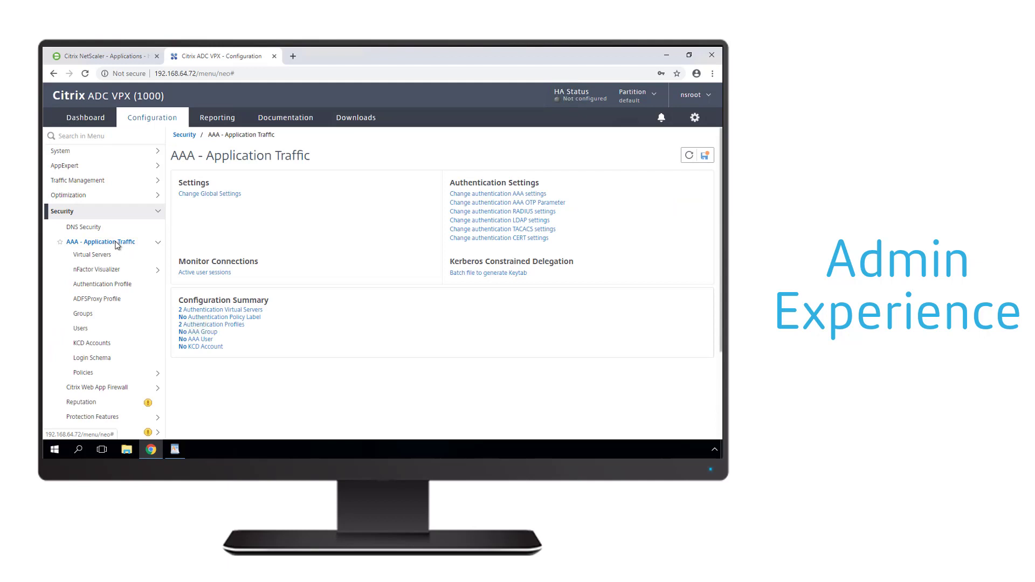
click(107, 375)
scroll(107, 372, down, 2)
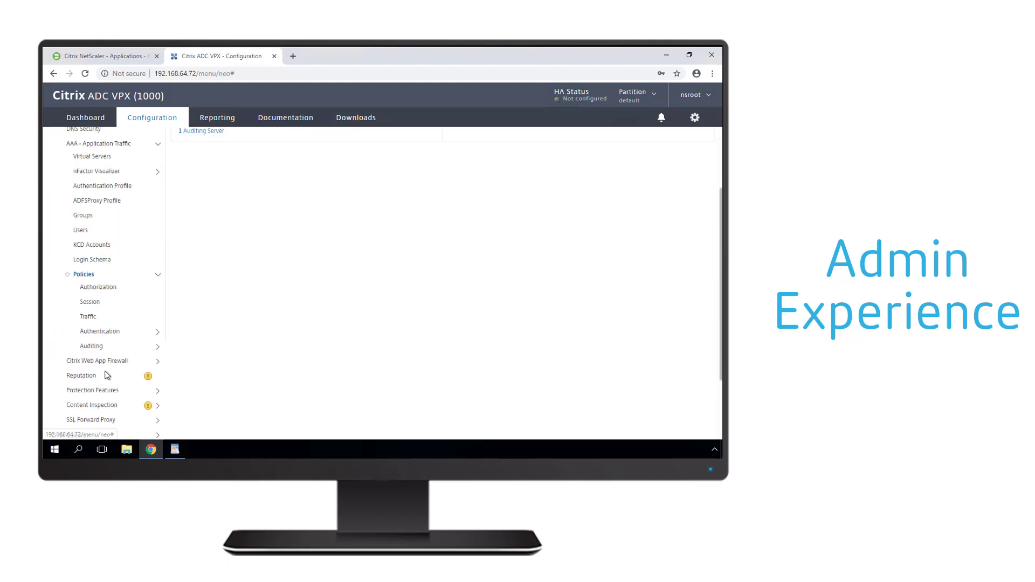
click(102, 332)
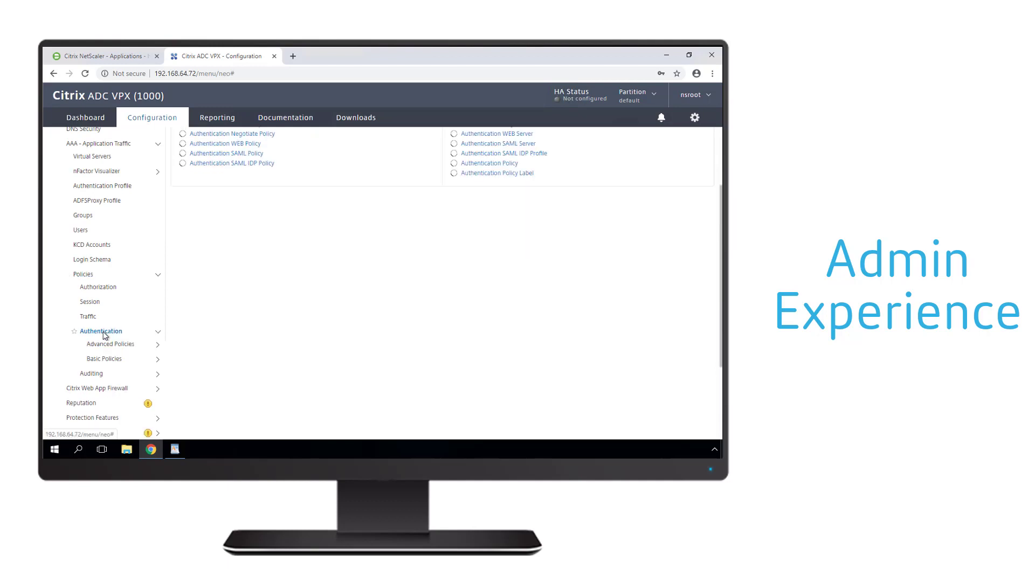
click(105, 346)
click(103, 416)
scroll(129, 348, down, 2)
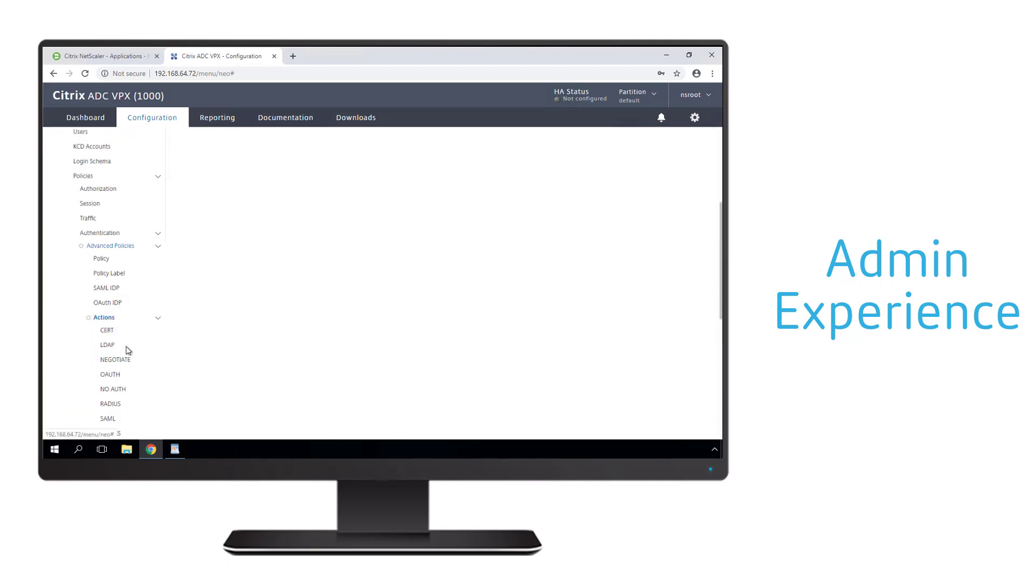
click(116, 405)
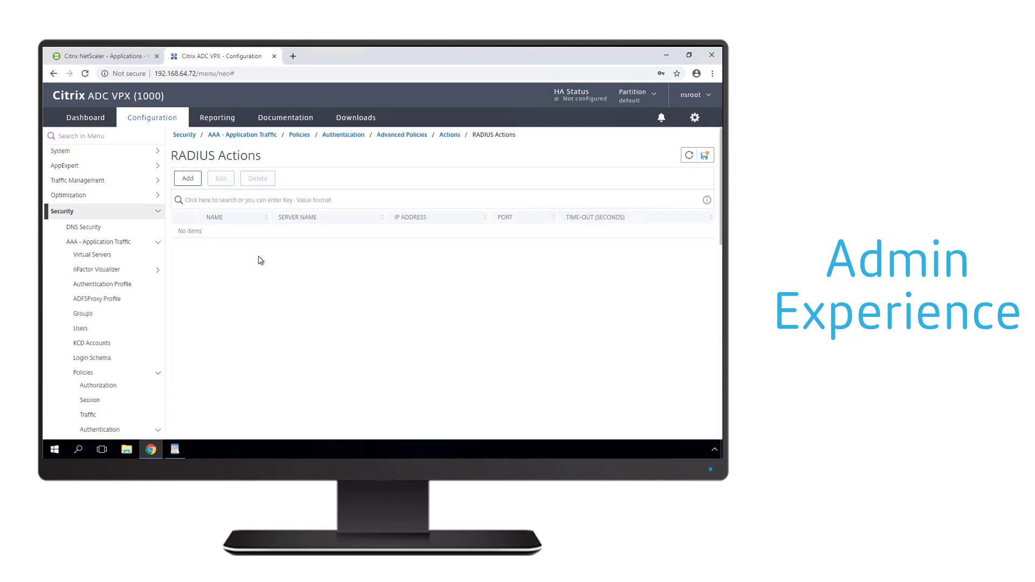
Step: Name the new RADIUS server RADIUS_DuoAuth and set its Server IP to 192.168.64.74
click(188, 180)
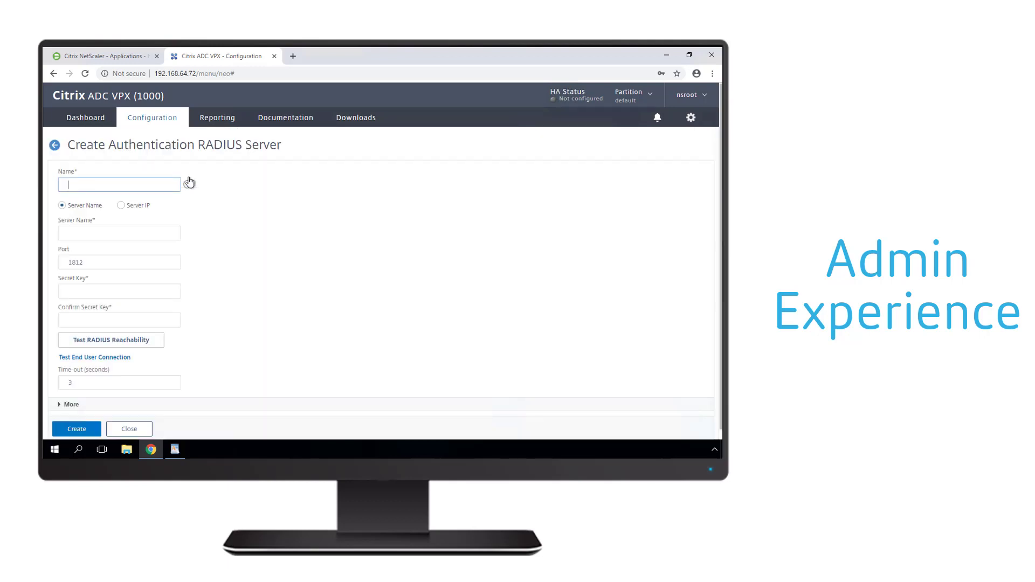
text(RADIUS_DuoAuth)
click(121, 206)
click(114, 228)
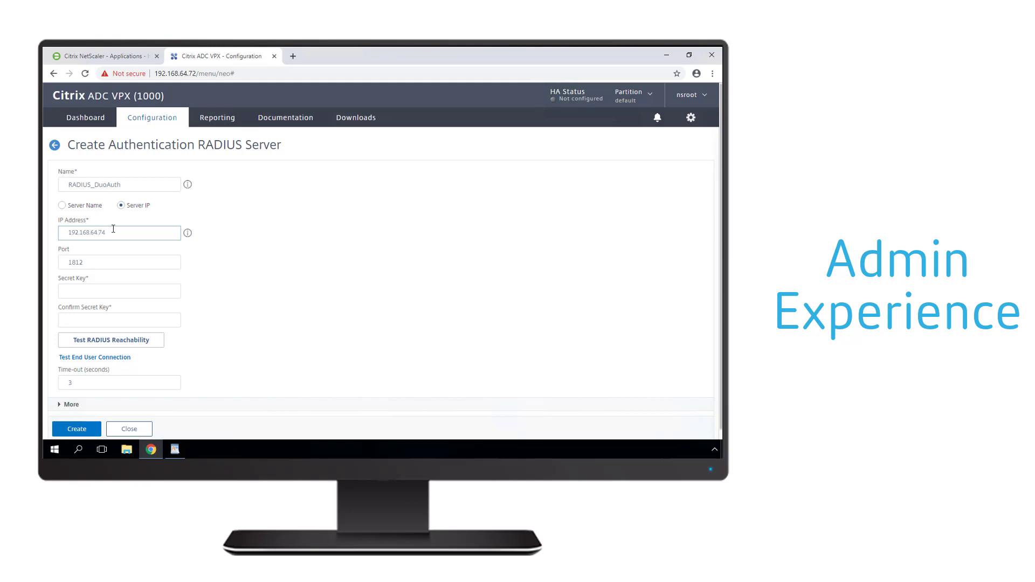
key(Tab)
Step: Copy the shared secret from the authproxy configuration into both secret key fields
click(108, 290)
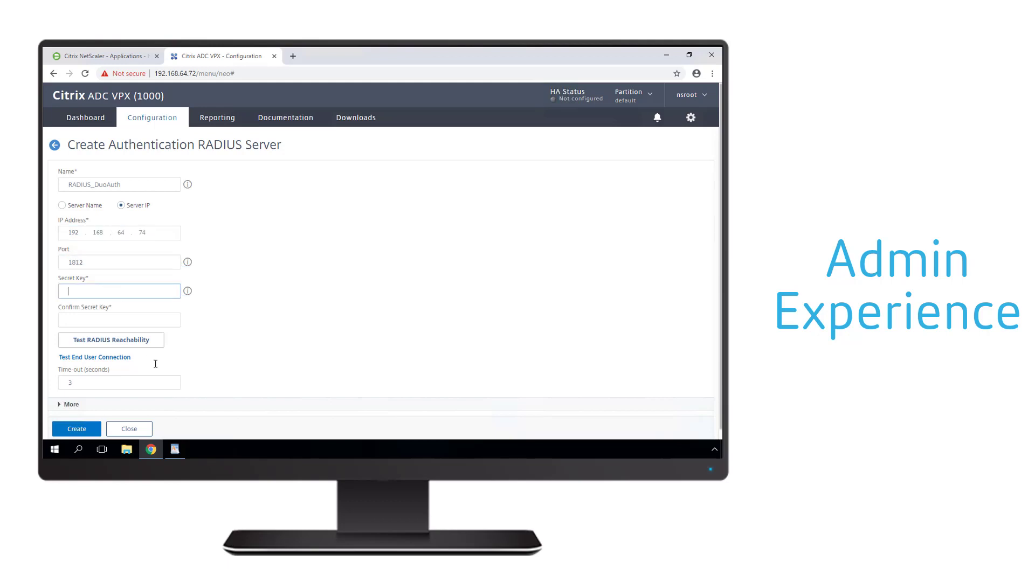
click(174, 450)
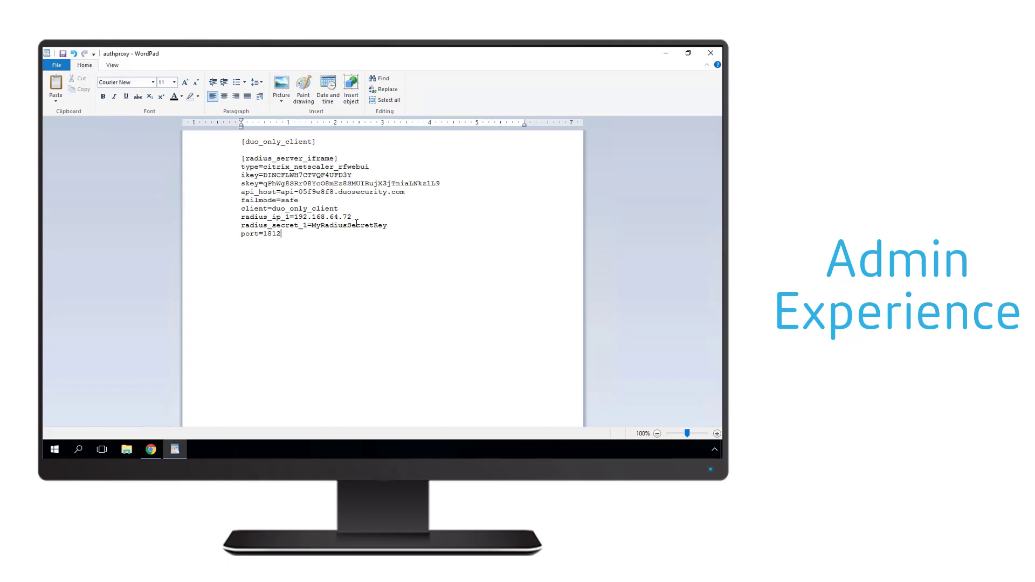
drag(311, 225, 389, 223)
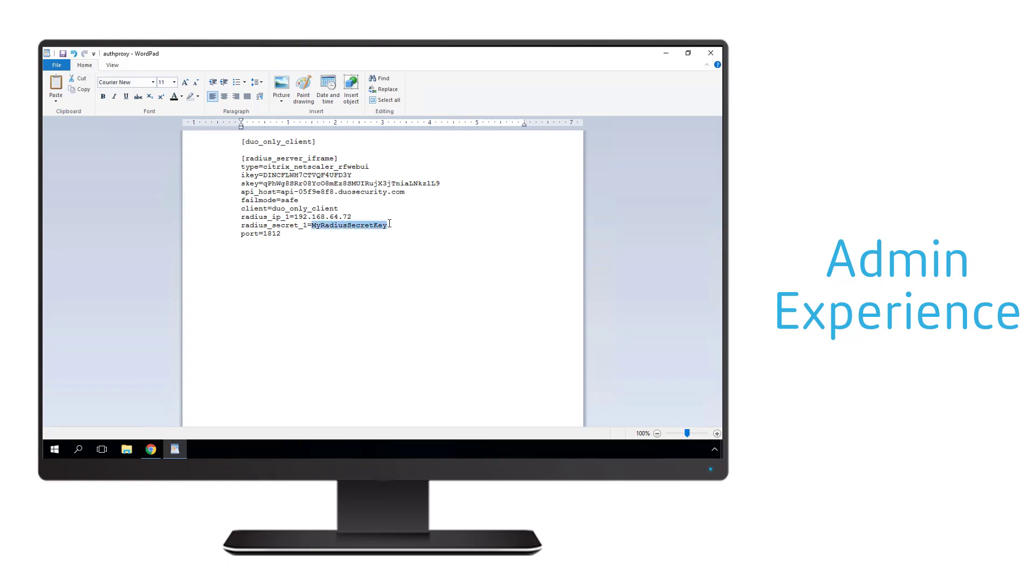
click(174, 449)
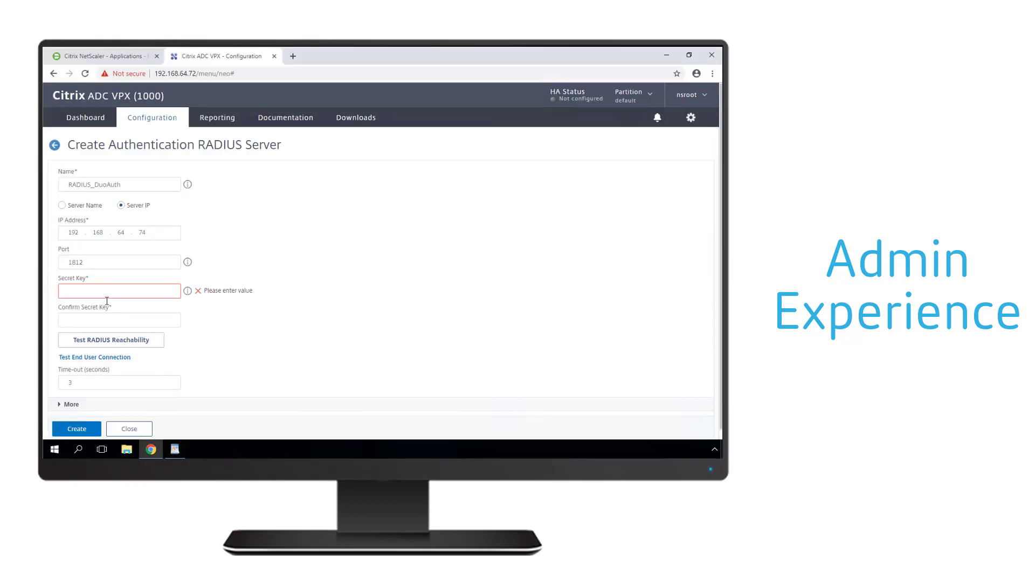
key(ctrl+v)
click(102, 321)
key(ctrl+v)
Step: Set the time-out to 60 seconds, test RADIUS reachability, and create the server
drag(96, 382, 58, 381)
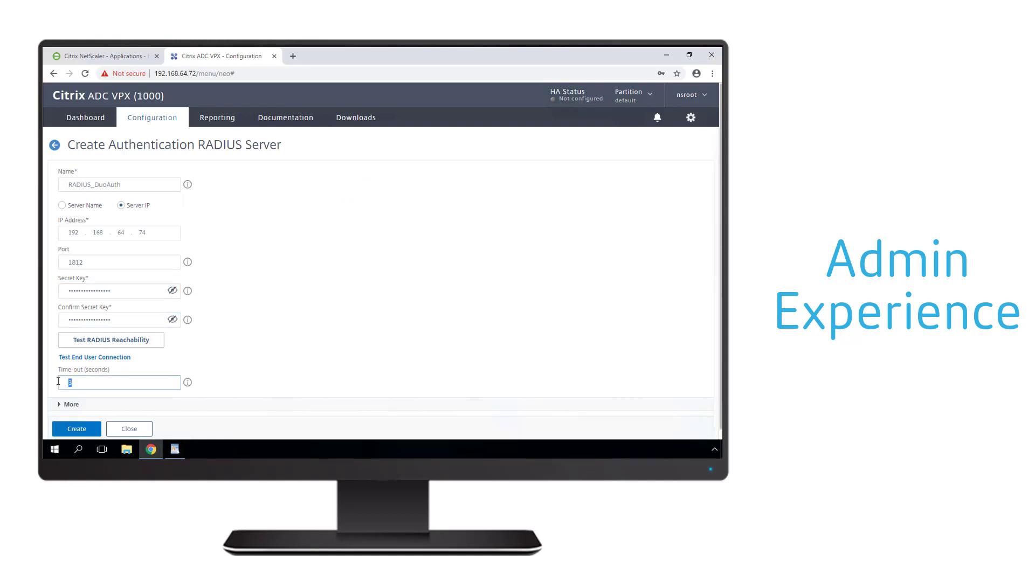
click(105, 341)
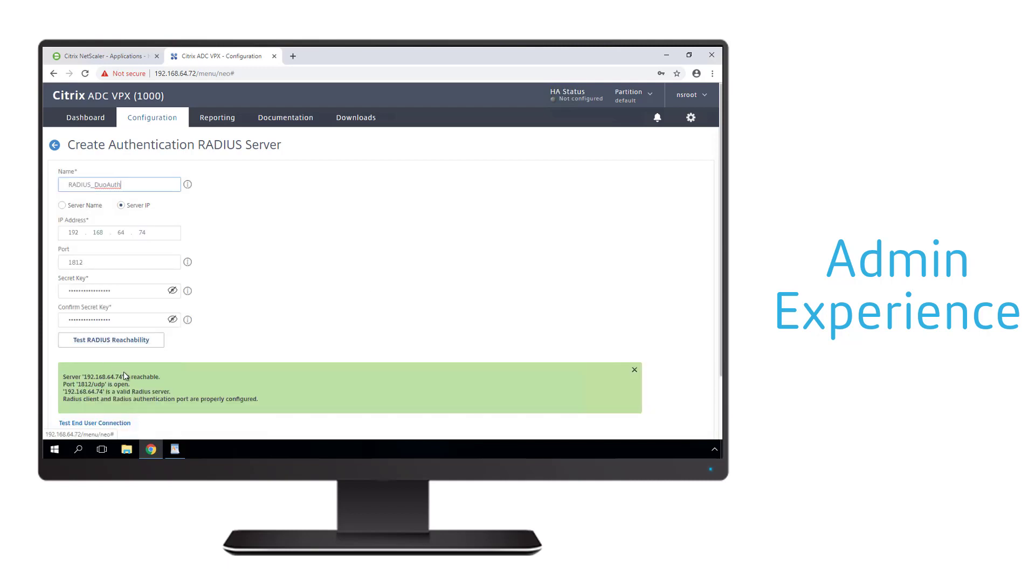
scroll(124, 371, down, 2)
click(81, 424)
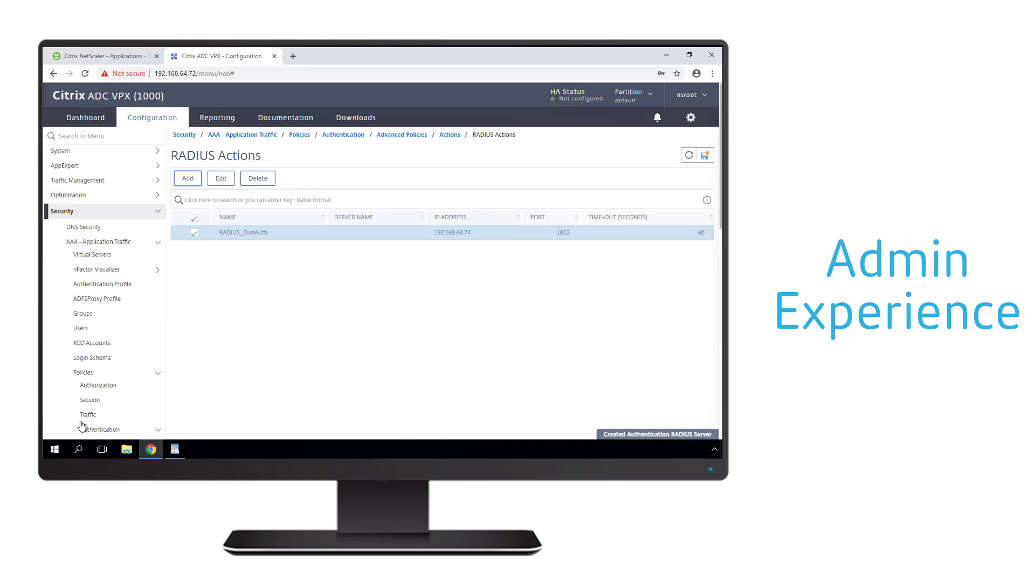